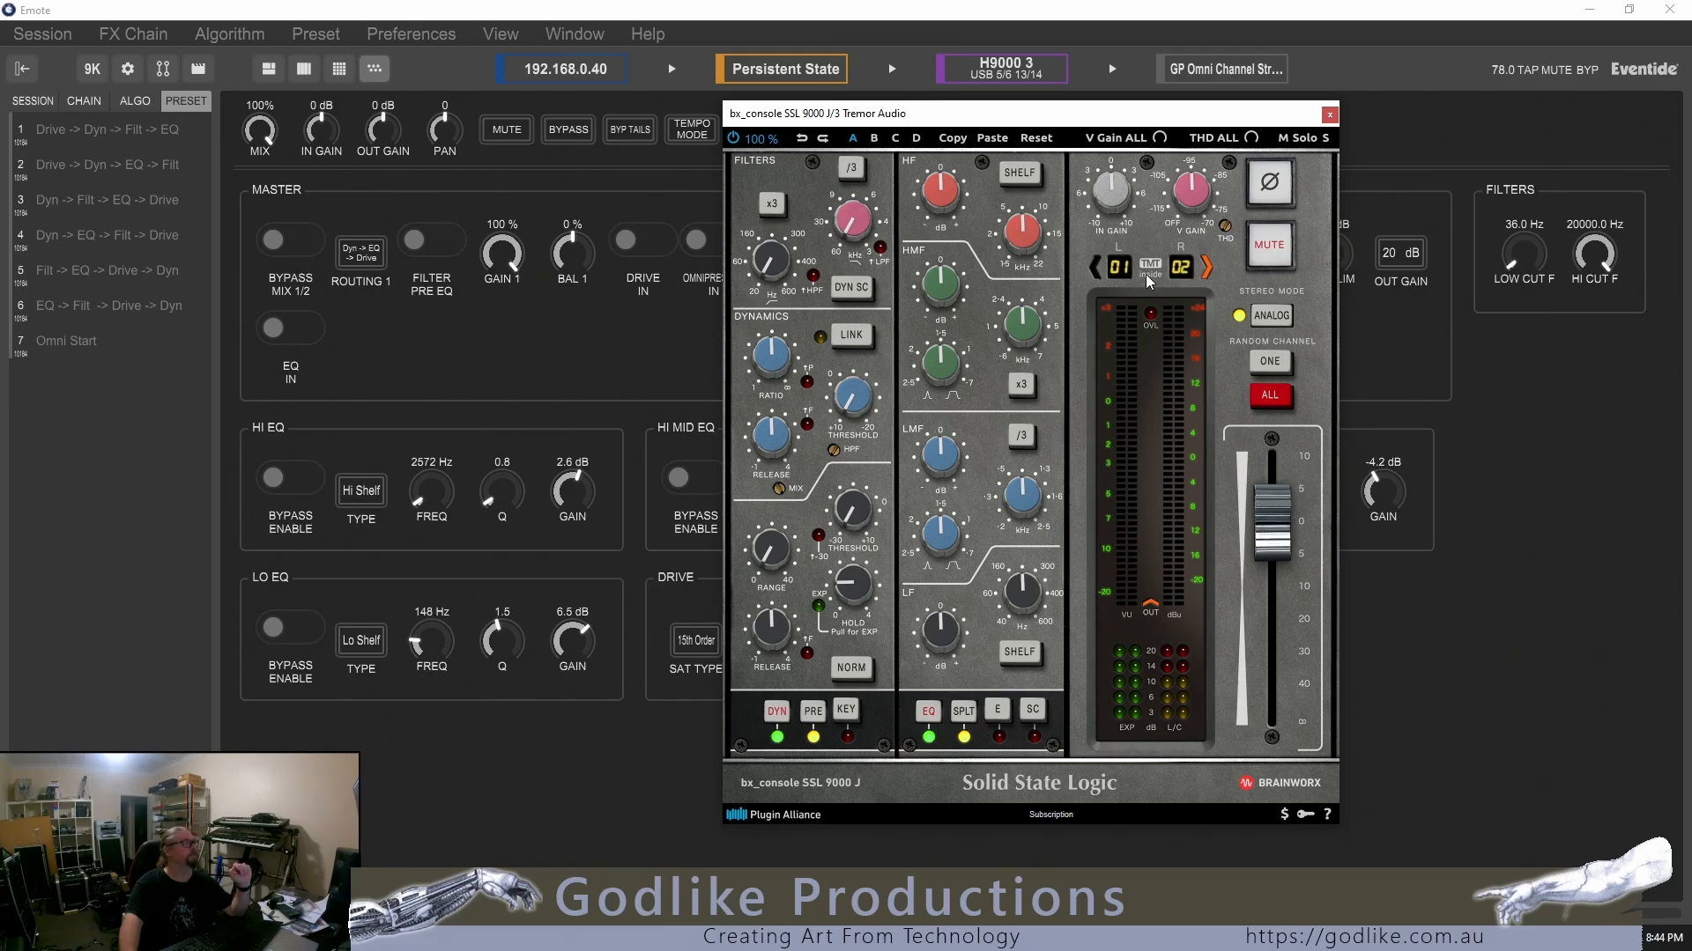
Close the bx_console SSL 9000 J plugin window and toggle the master bypass to bypassed and back to Mix 1/2
{"action": "left_click", "coordinate": [1330, 115]}
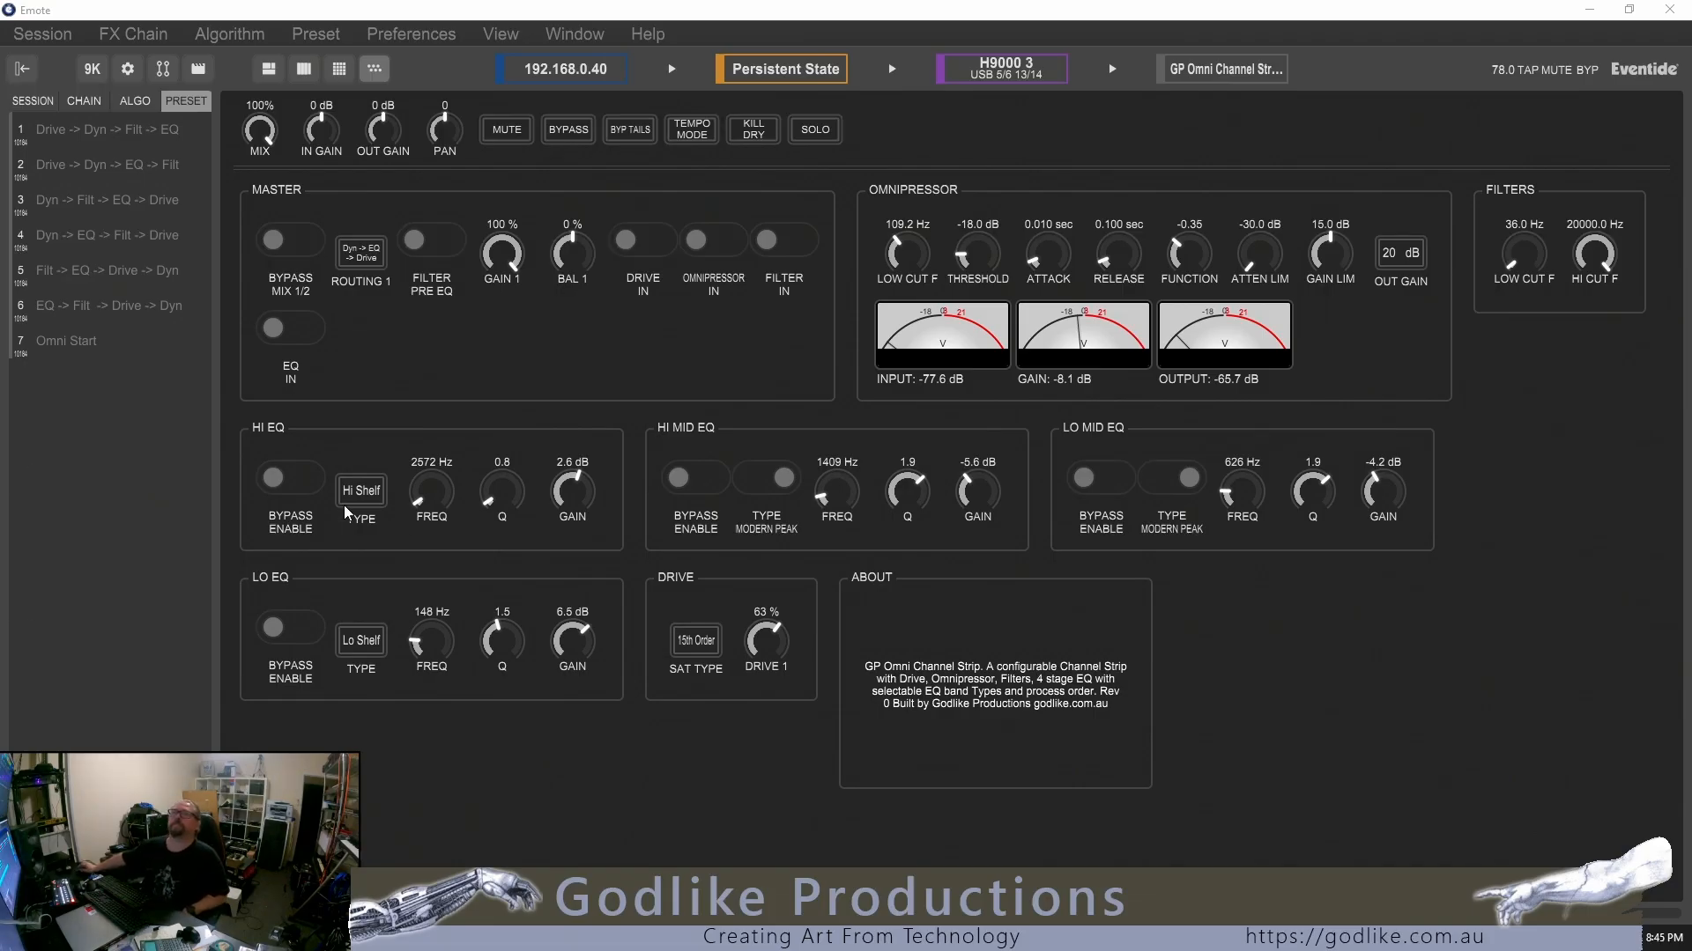
{"action": "left_click", "coordinate": [291, 244]}
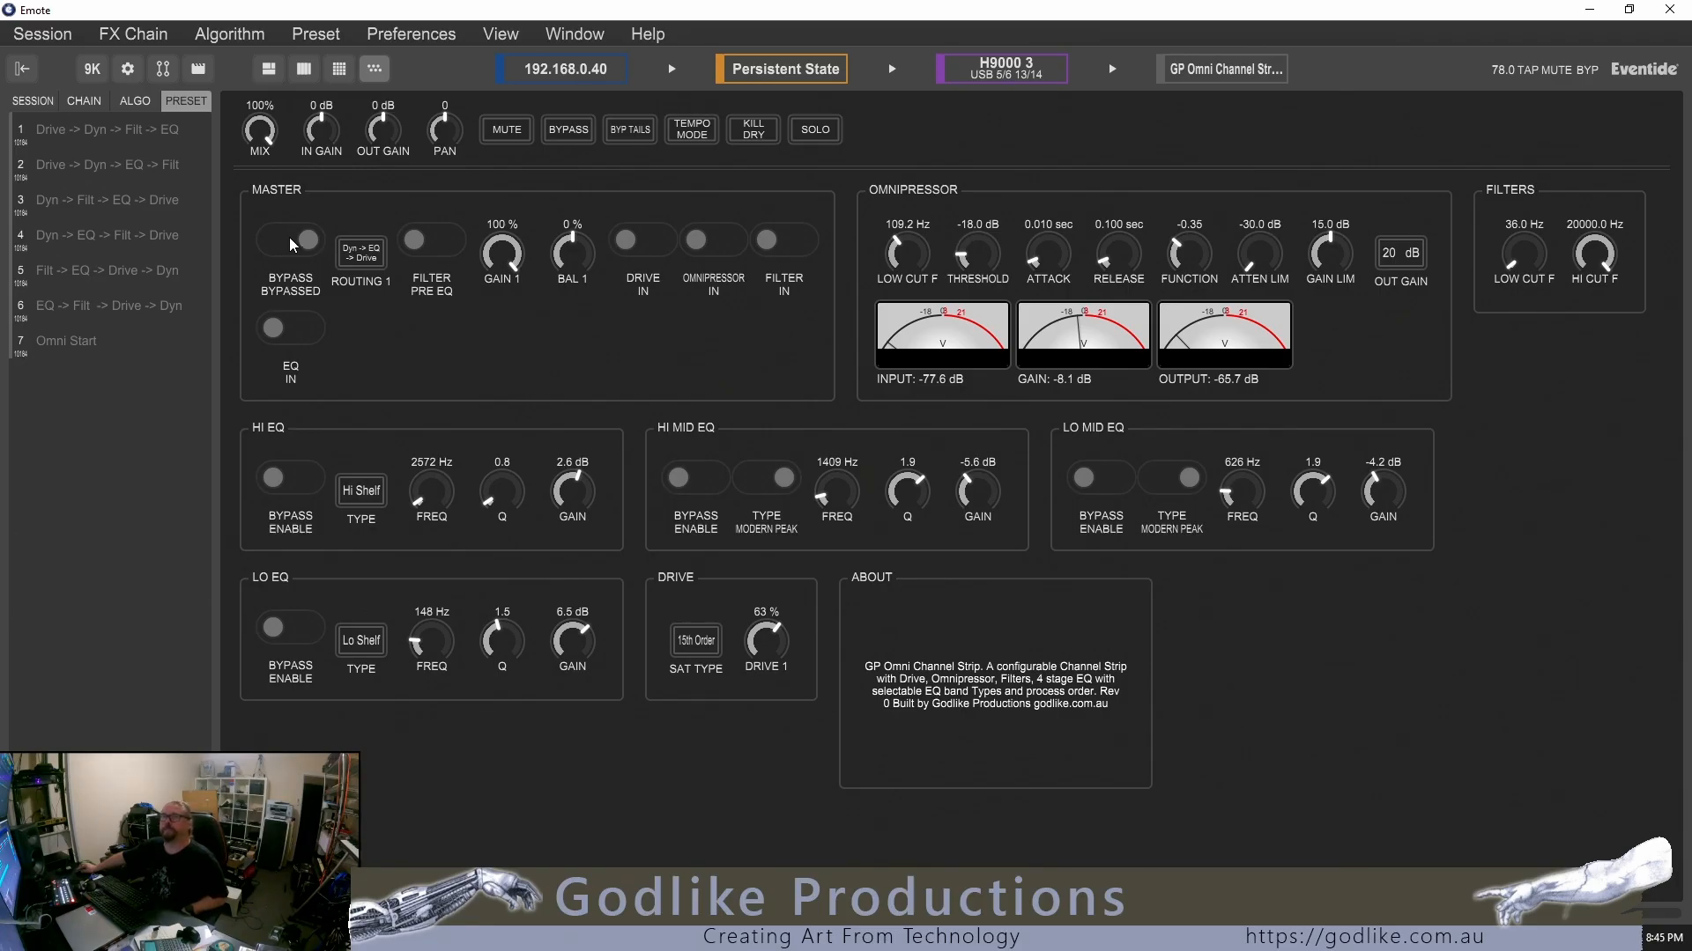
{"action": "left_click", "coordinate": [288, 236]}
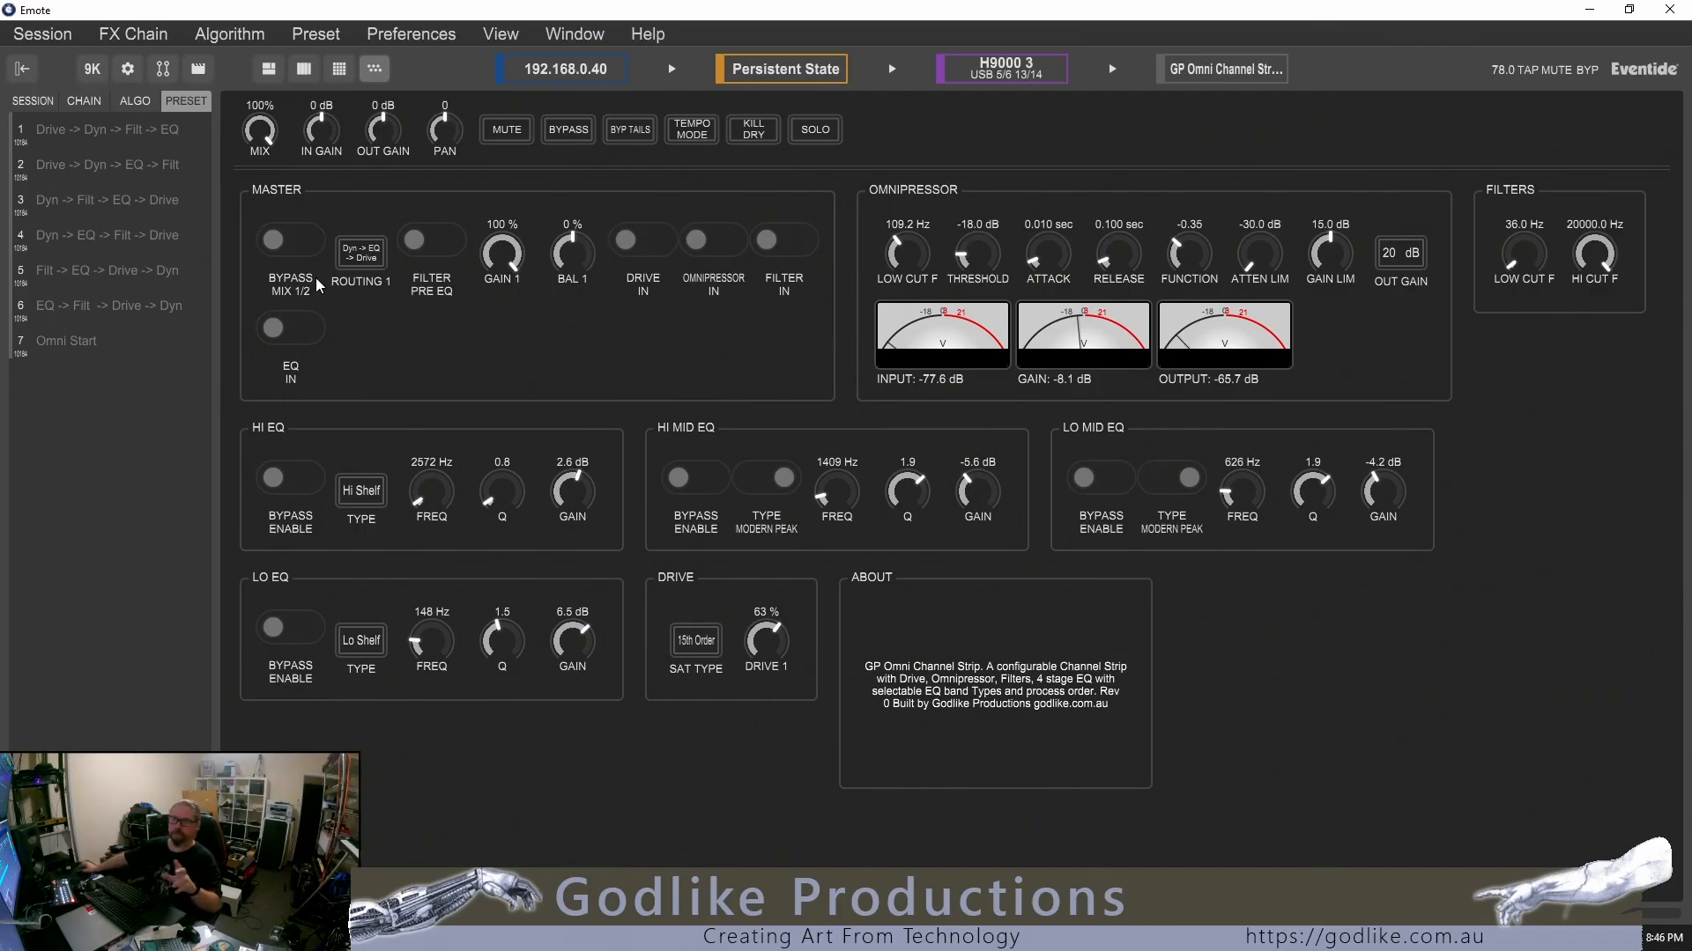
Switch Routing 1 in turn to Drive -> Dyn -> EQ, Dyn -> EQ -> Drive and EQ -> Drive -> Dyn
{"action": "left_click", "coordinate": [362, 256]}
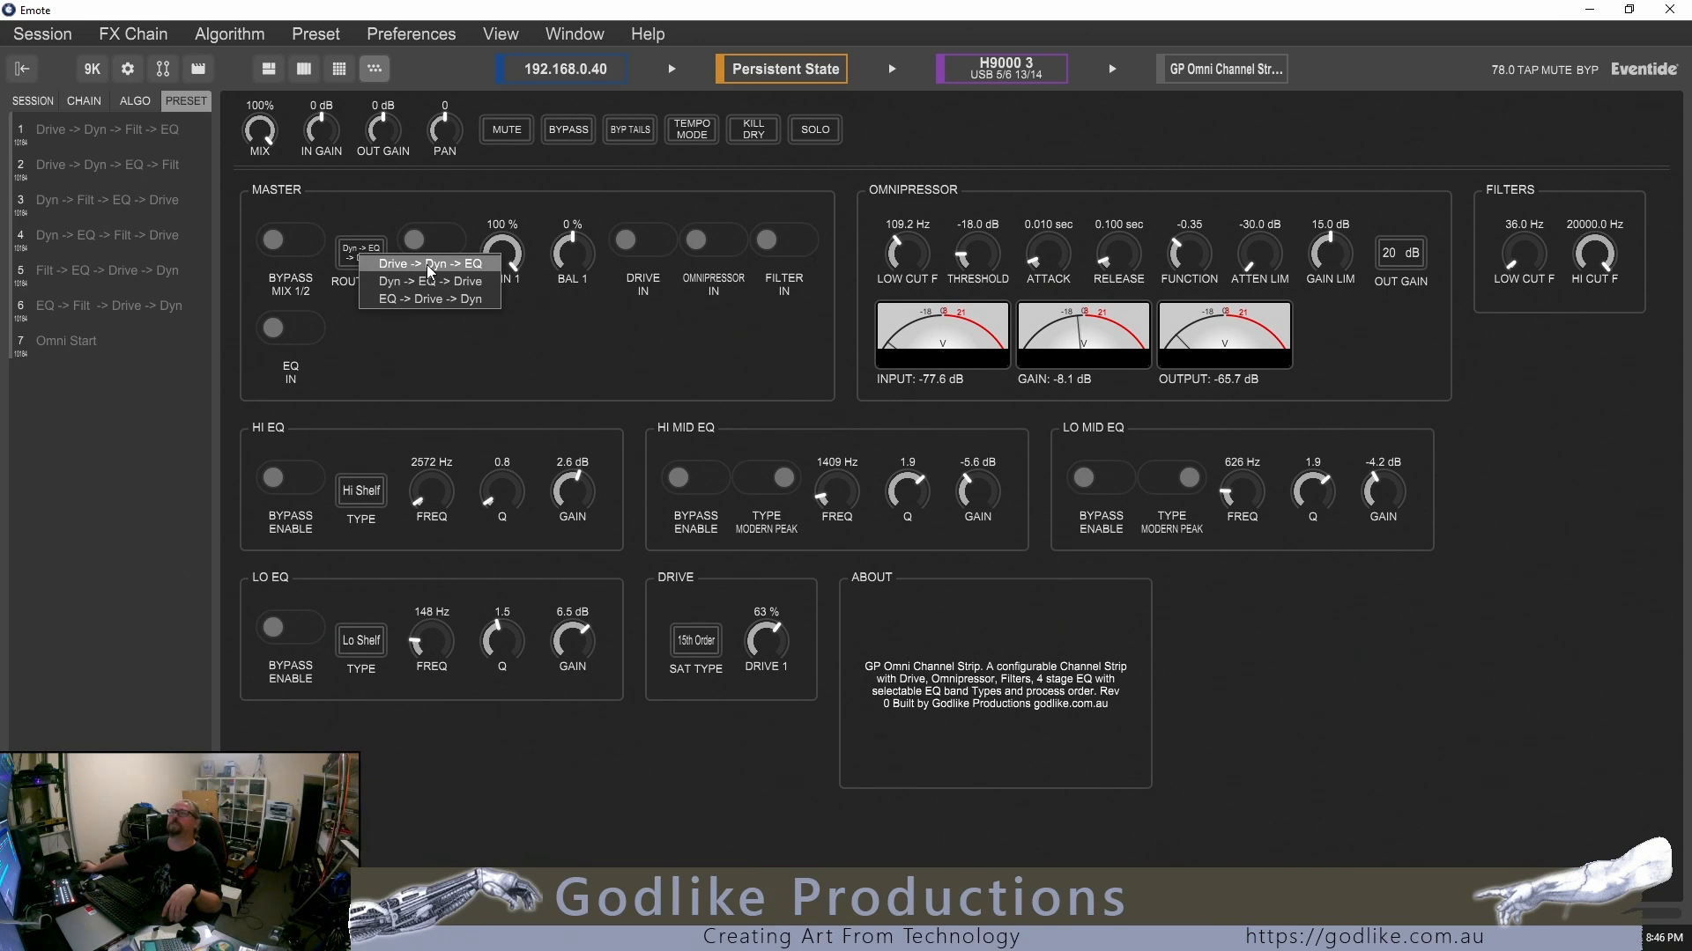
{"action": "left_click", "coordinate": [386, 260]}
{"action": "left_click", "coordinate": [364, 259]}
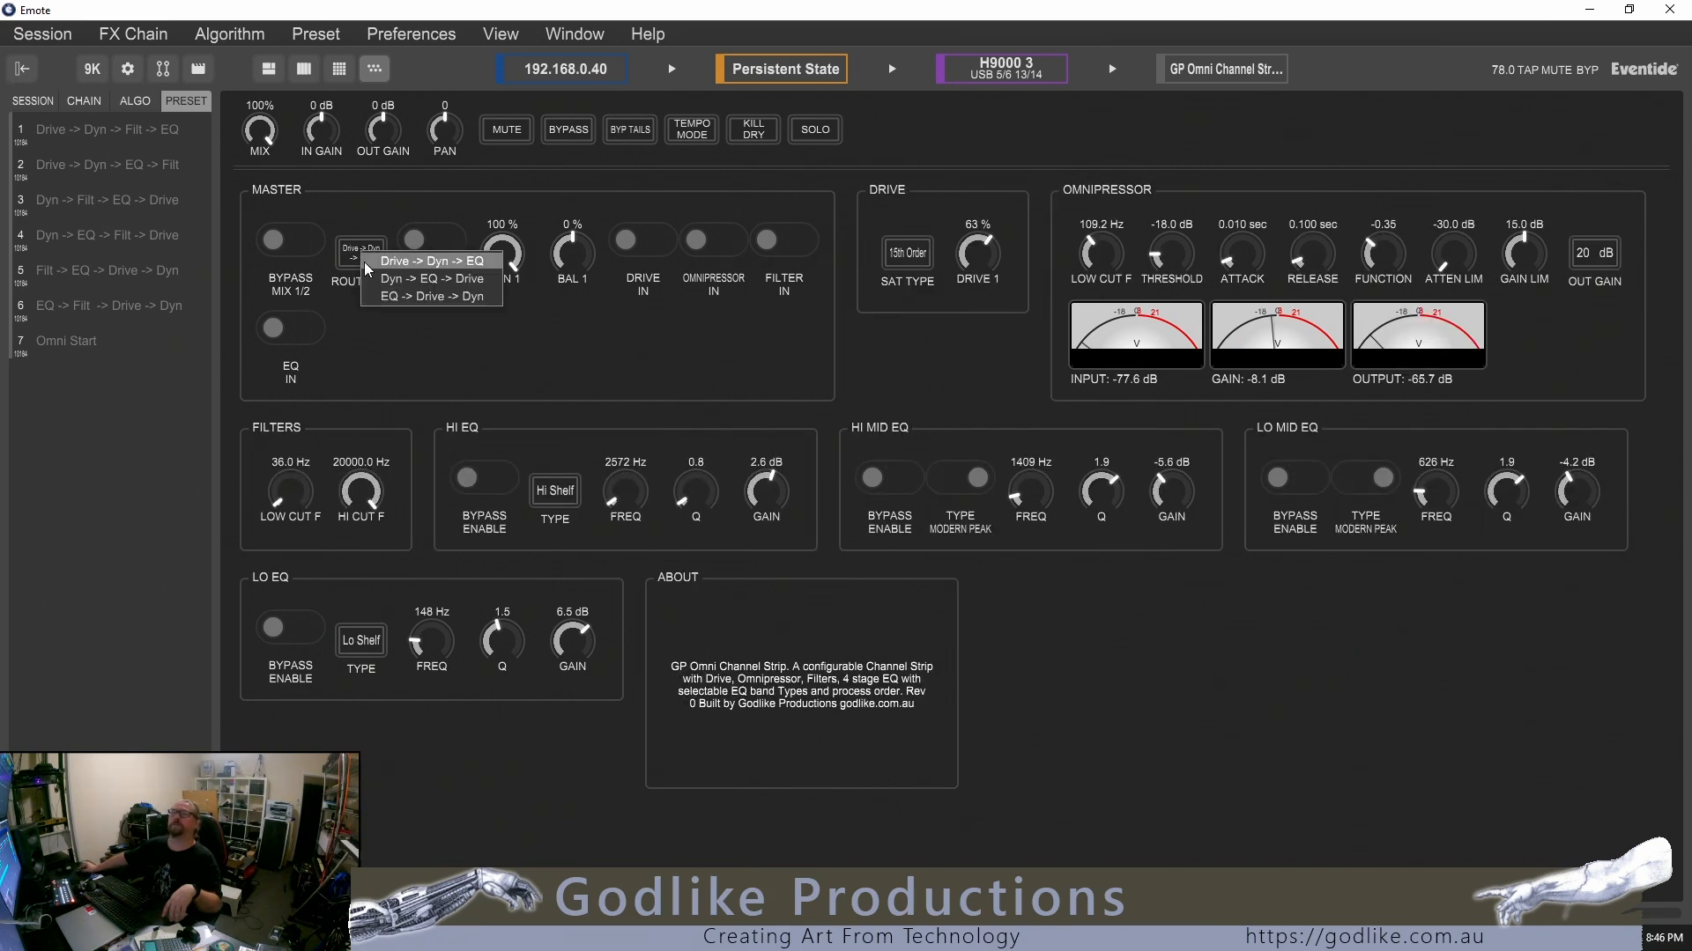
{"action": "left_click", "coordinate": [390, 282]}
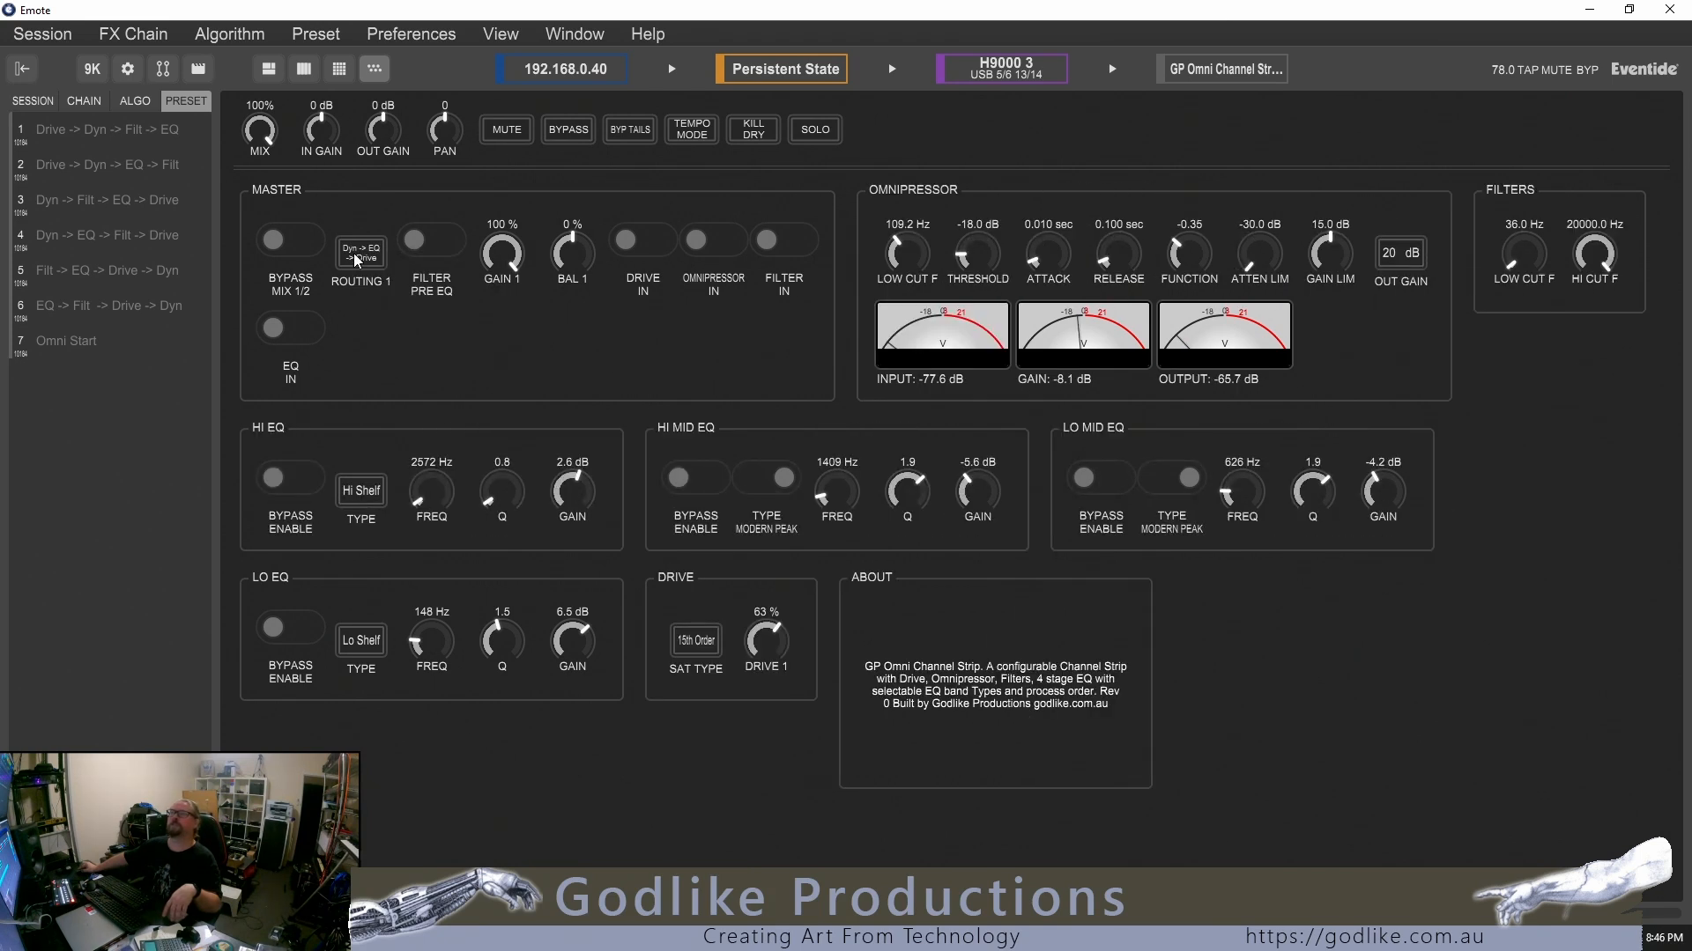
{"action": "left_click", "coordinate": [354, 255]}
{"action": "left_click", "coordinate": [373, 288]}
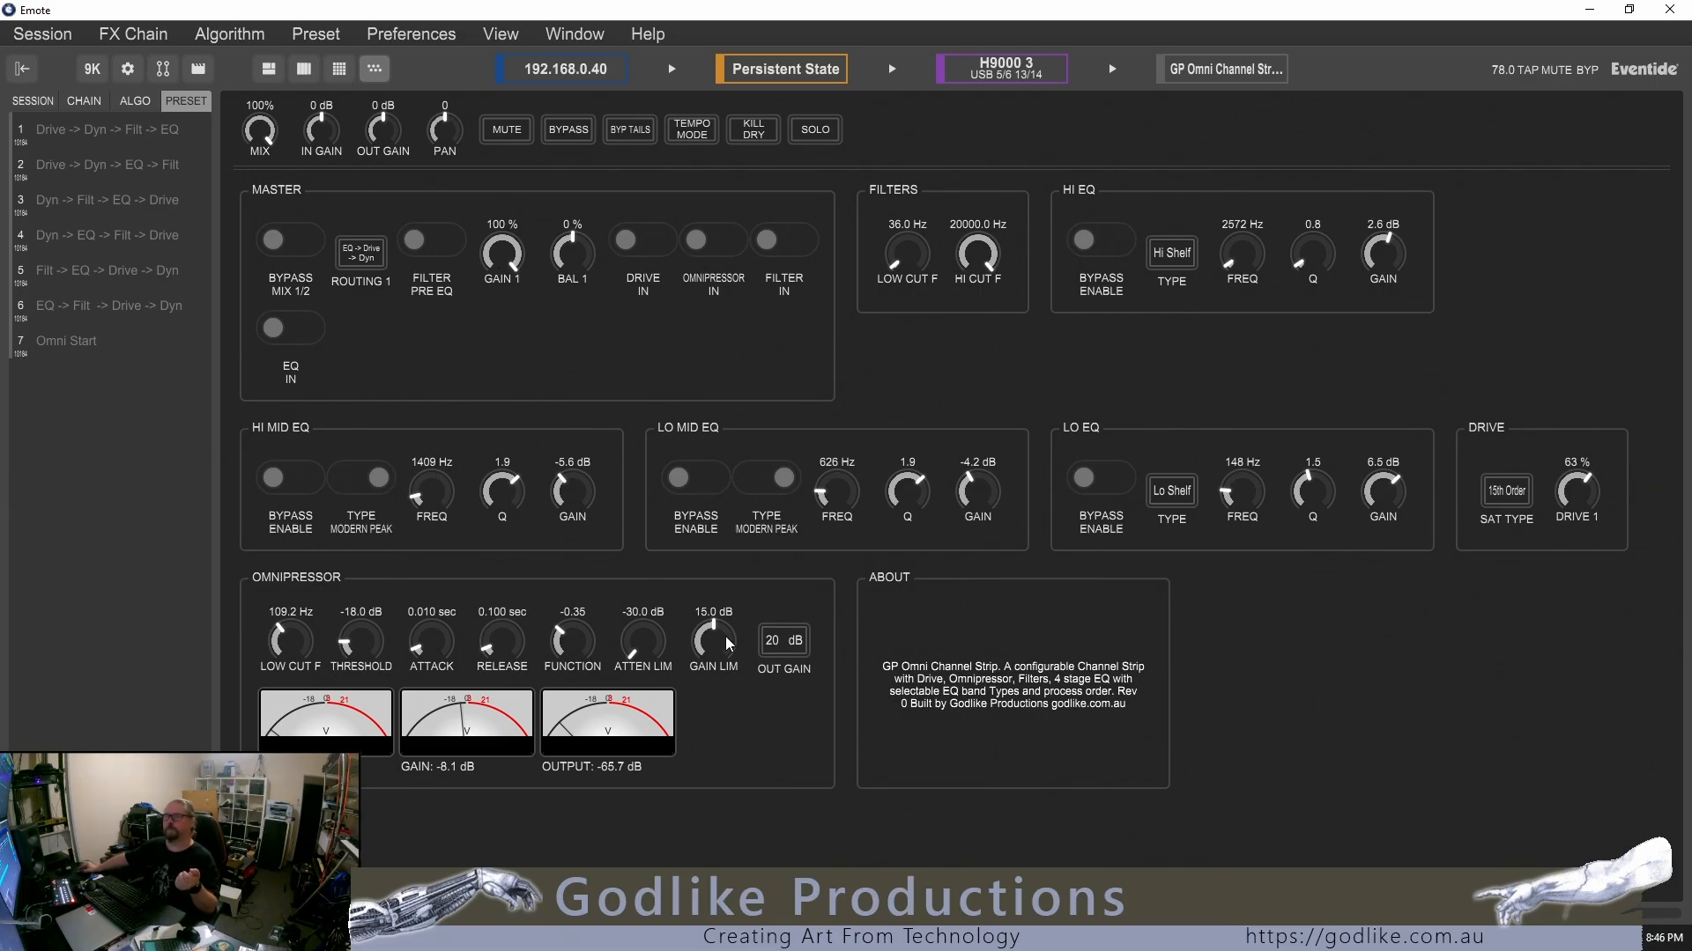
Move the filter to post EQ and back to pre EQ, and try the master Drive in/out switch
{"action": "left_click", "coordinate": [439, 250]}
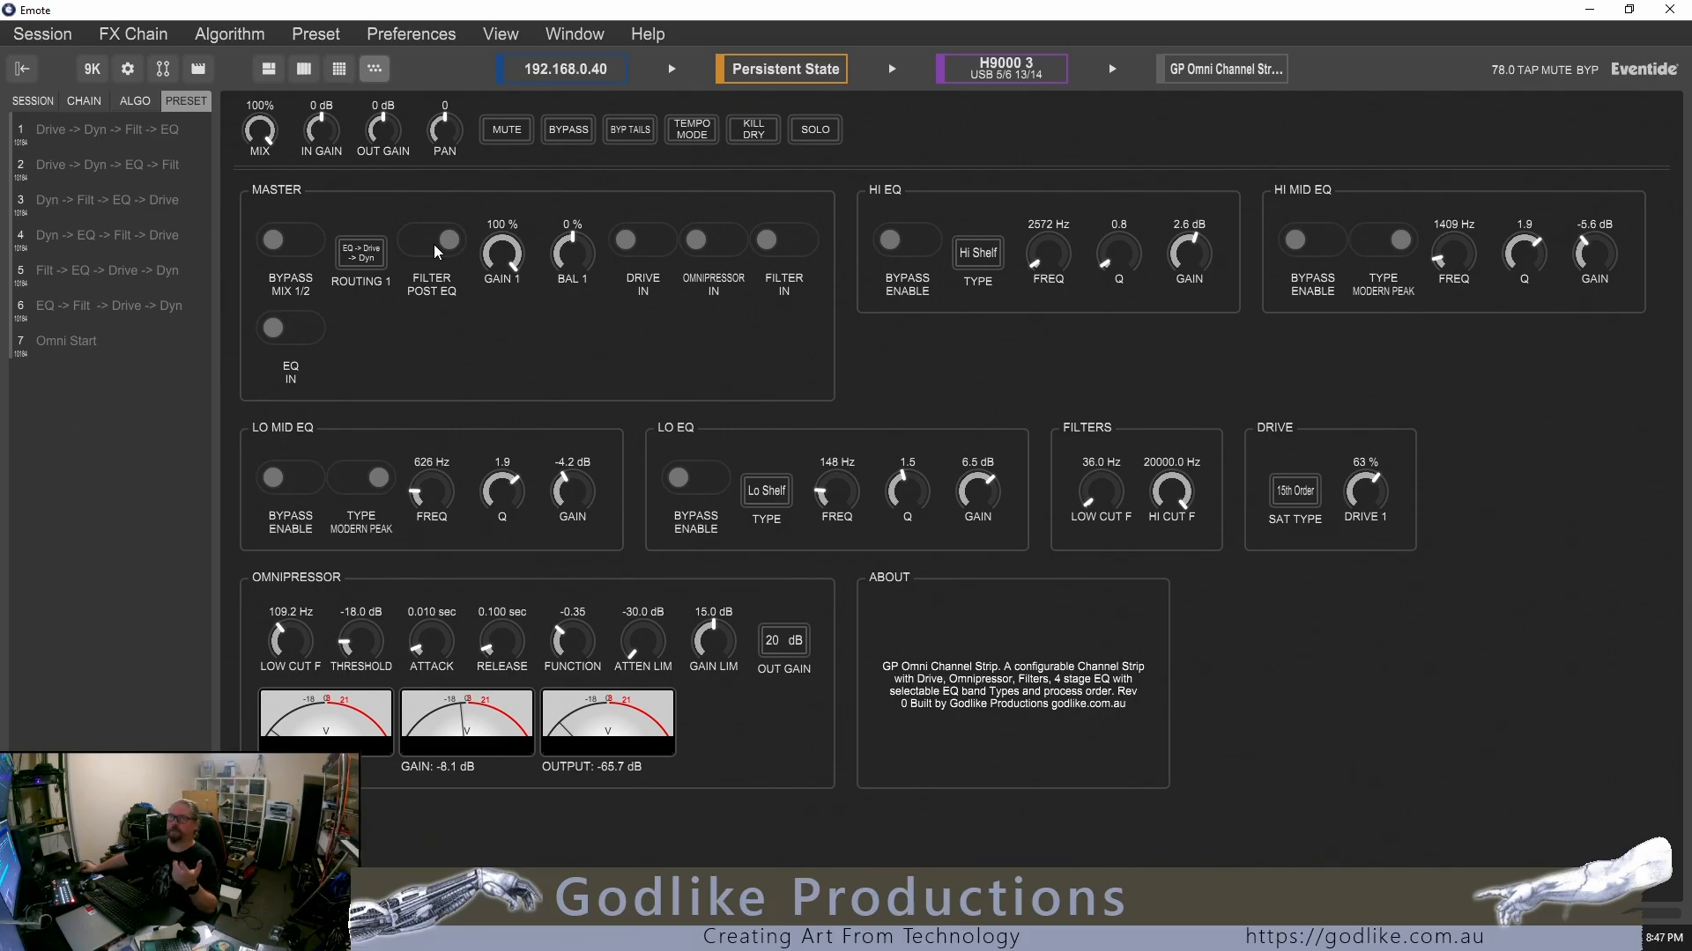
{"action": "left_click", "coordinate": [432, 241]}
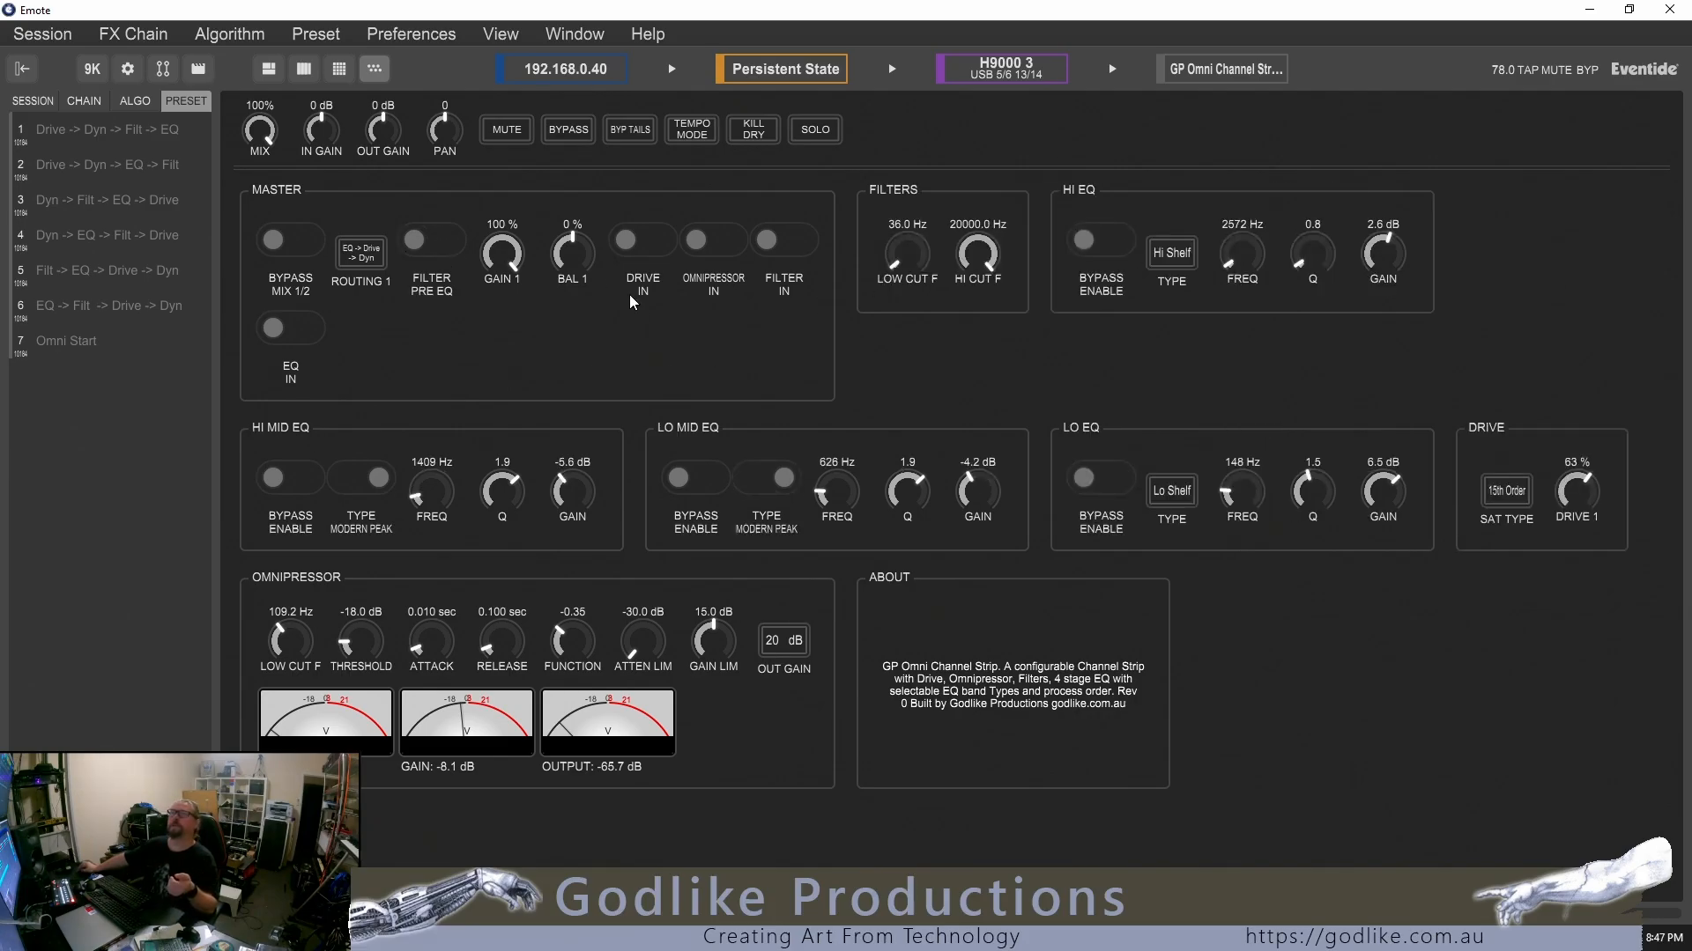
{"action": "left_click", "coordinate": [641, 237]}
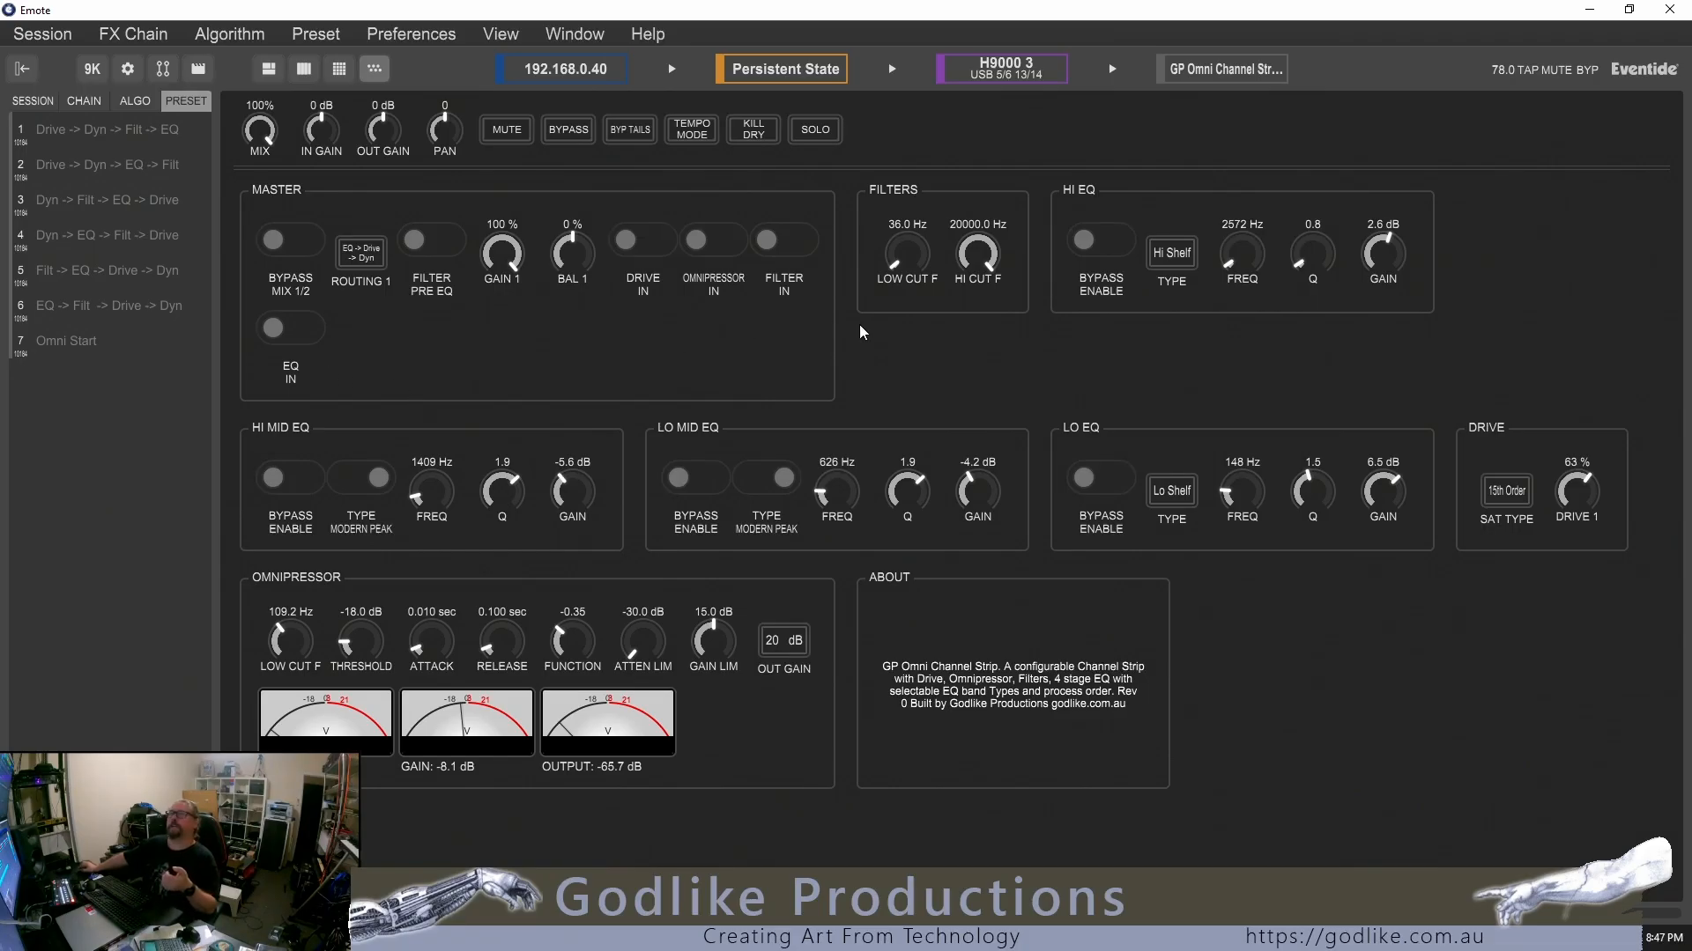
Set Routing 1 to Drive -> Dyn -> EQ
{"action": "left_click", "coordinate": [368, 254]}
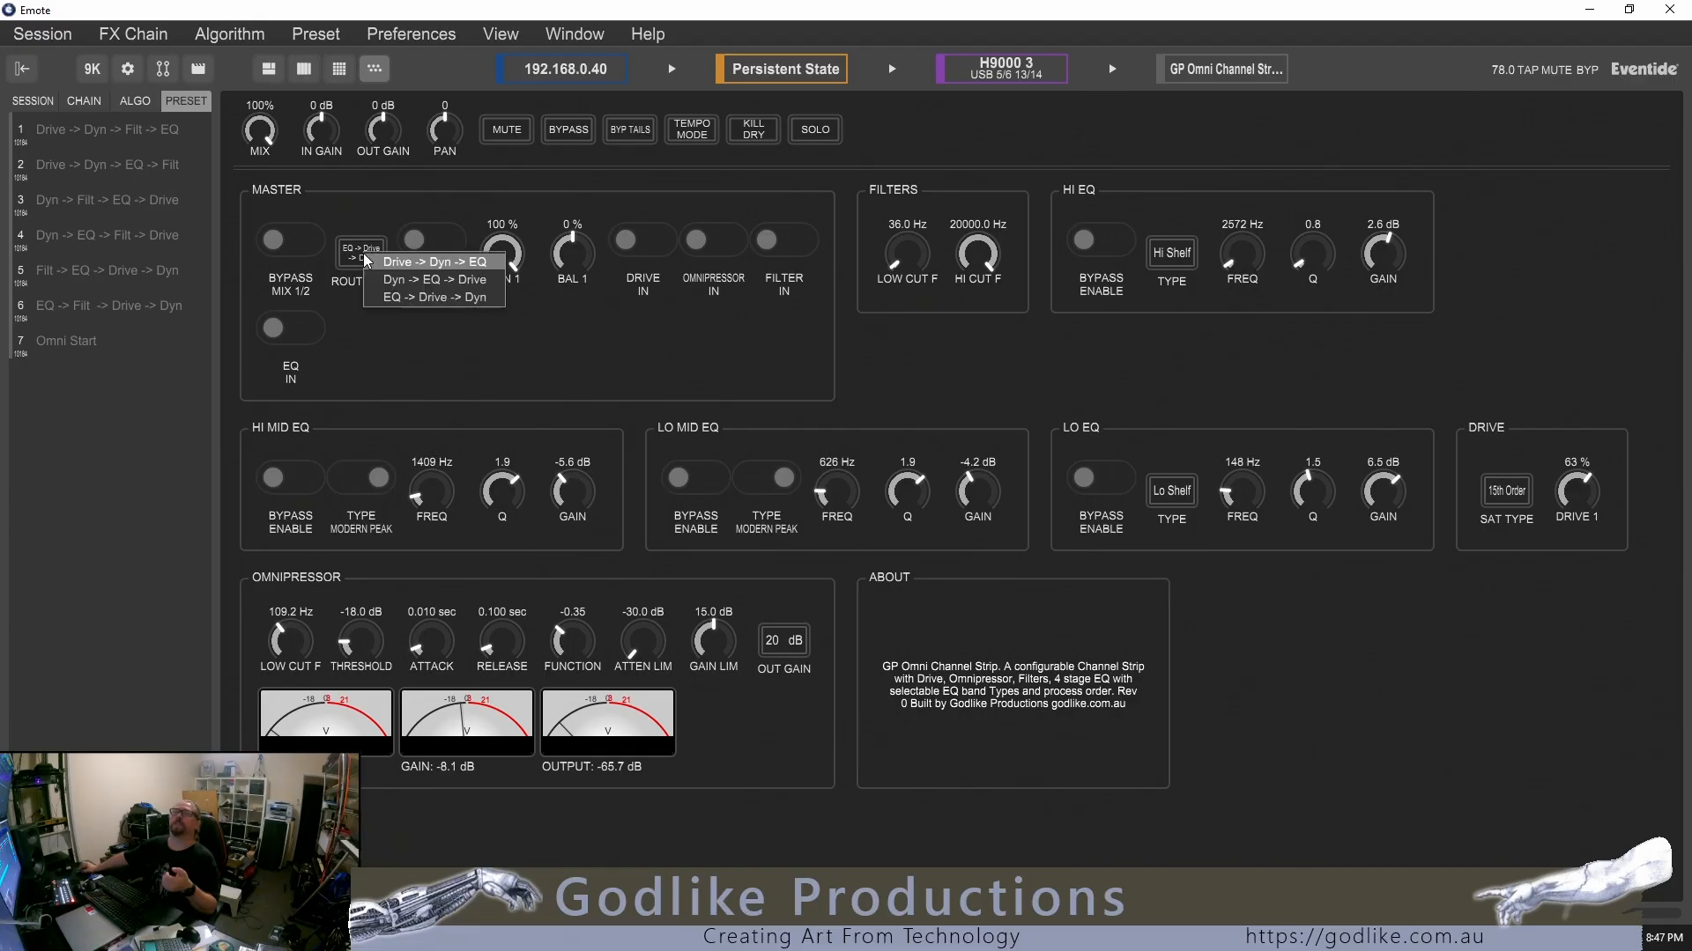
{"action": "left_click", "coordinate": [407, 259]}
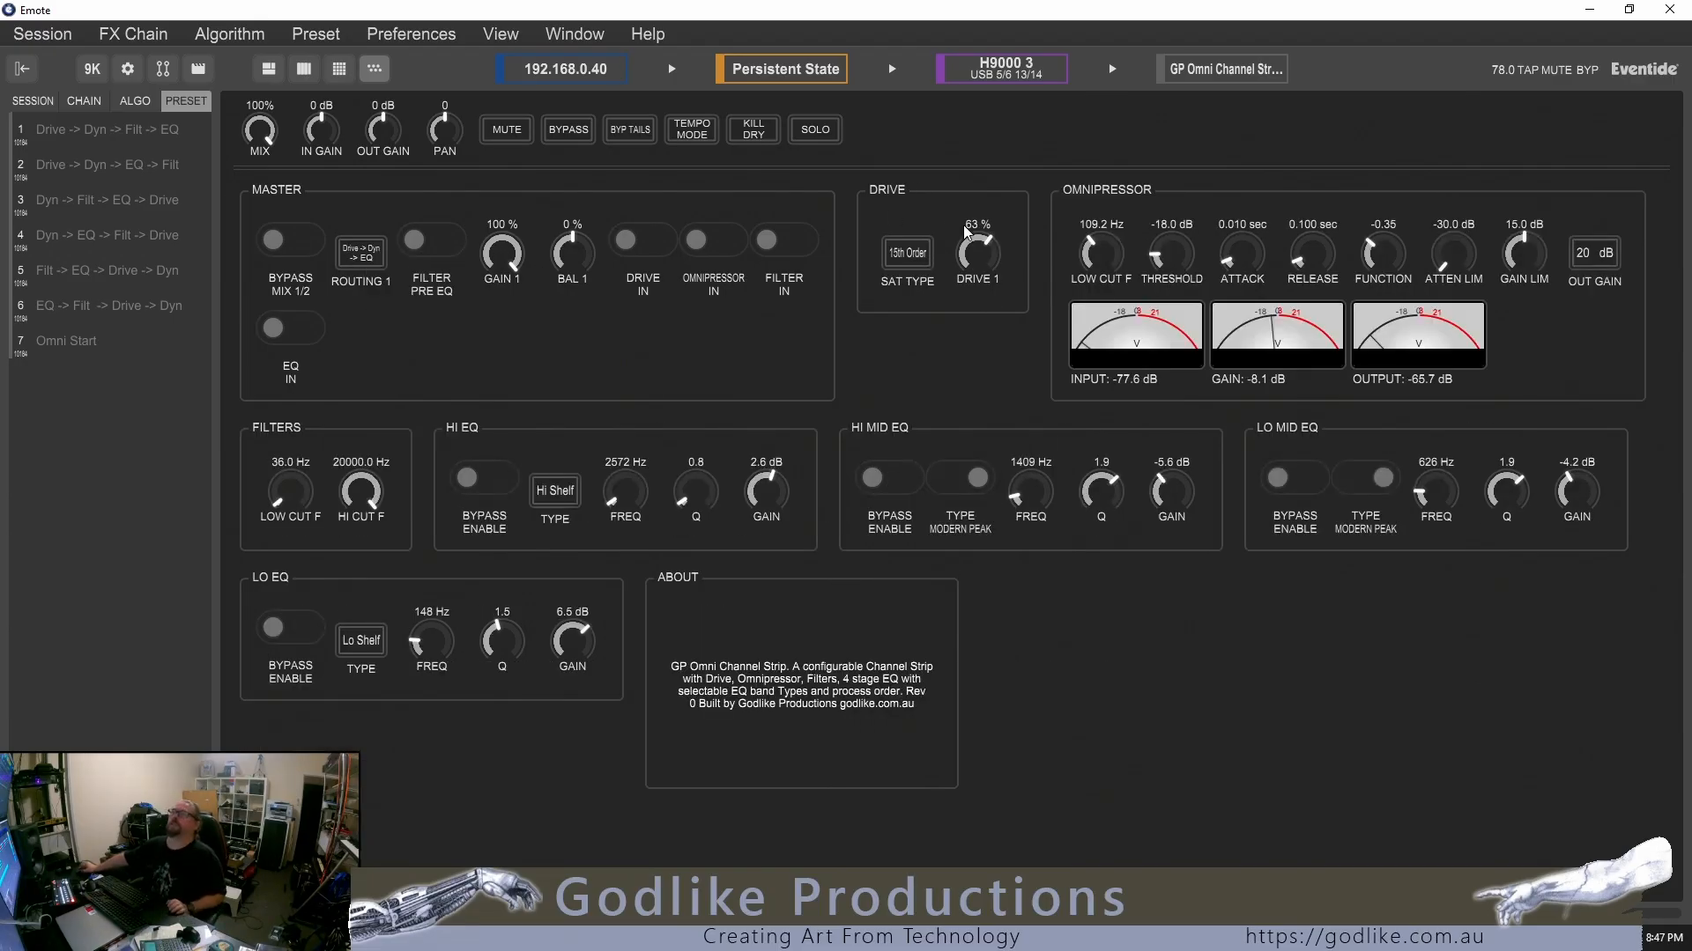
Try different Drive saturation types, including 11th Order, and adjust the Drive 1 amount
{"action": "left_click", "coordinate": [894, 254]}
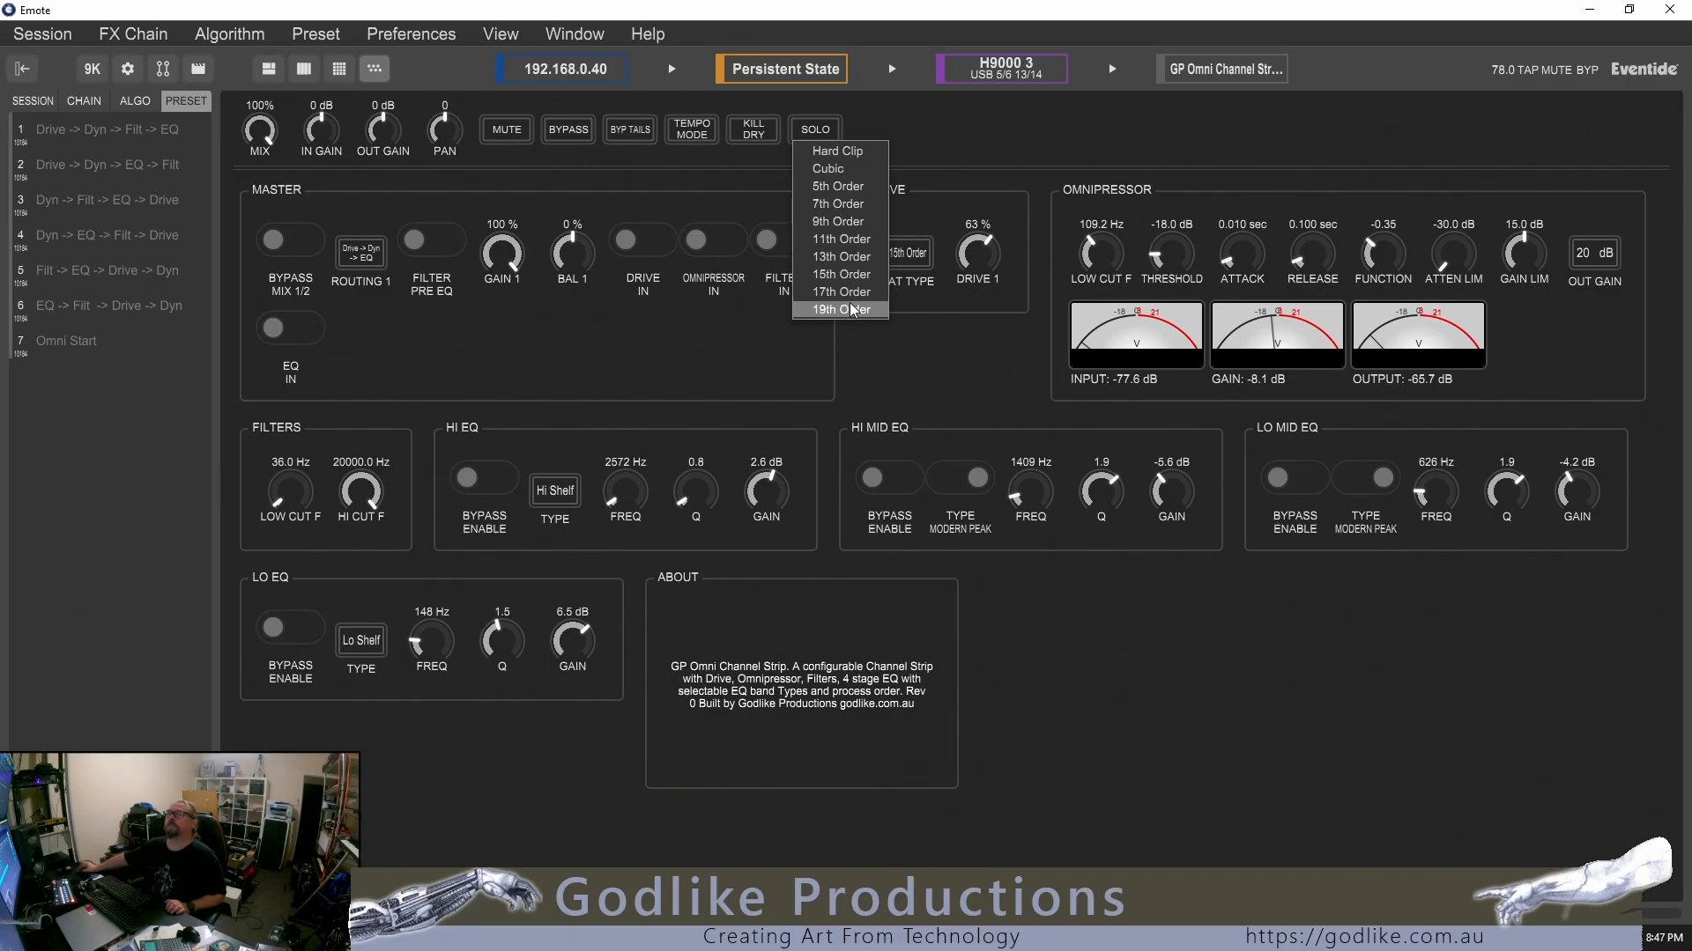
{"action": "left_click", "coordinate": [855, 258]}
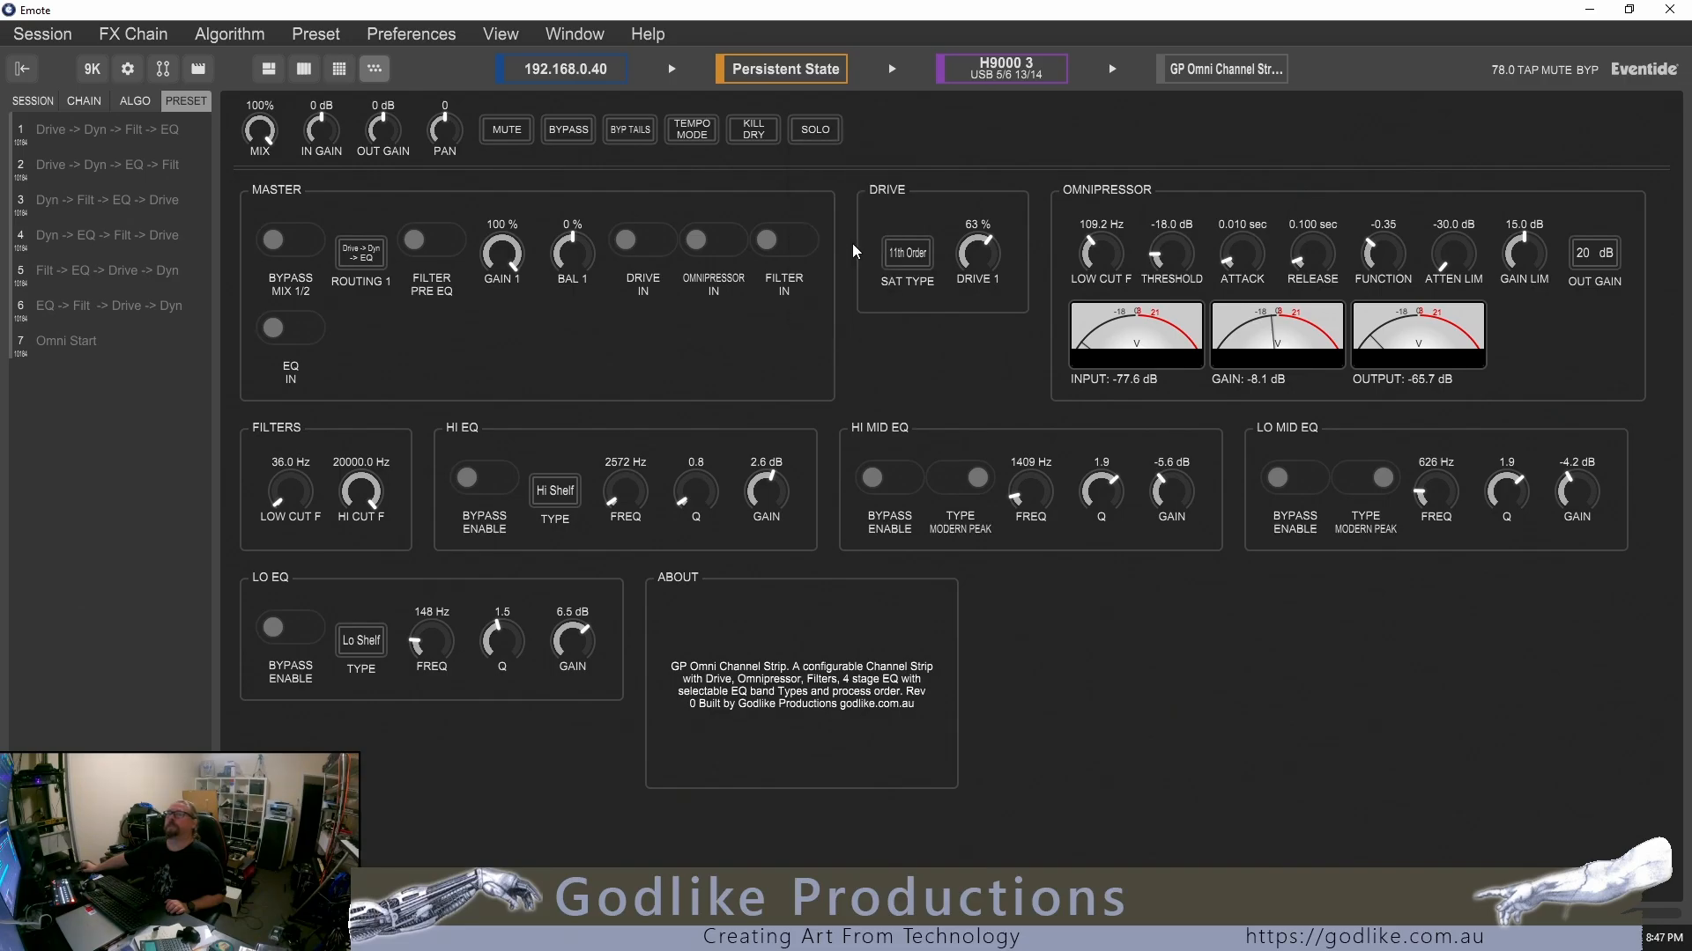
{"action": "left_click", "coordinate": [916, 262]}
{"action": "left_click", "coordinate": [873, 303]}
{"action": "left_click_drag", "start_coordinate": [978, 254], "coordinate": [978, 274]}
Load the Omni Start preset and sweep the Omnipressor Function control away from 0.00 and back
{"action": "left_click", "coordinate": [24, 343]}
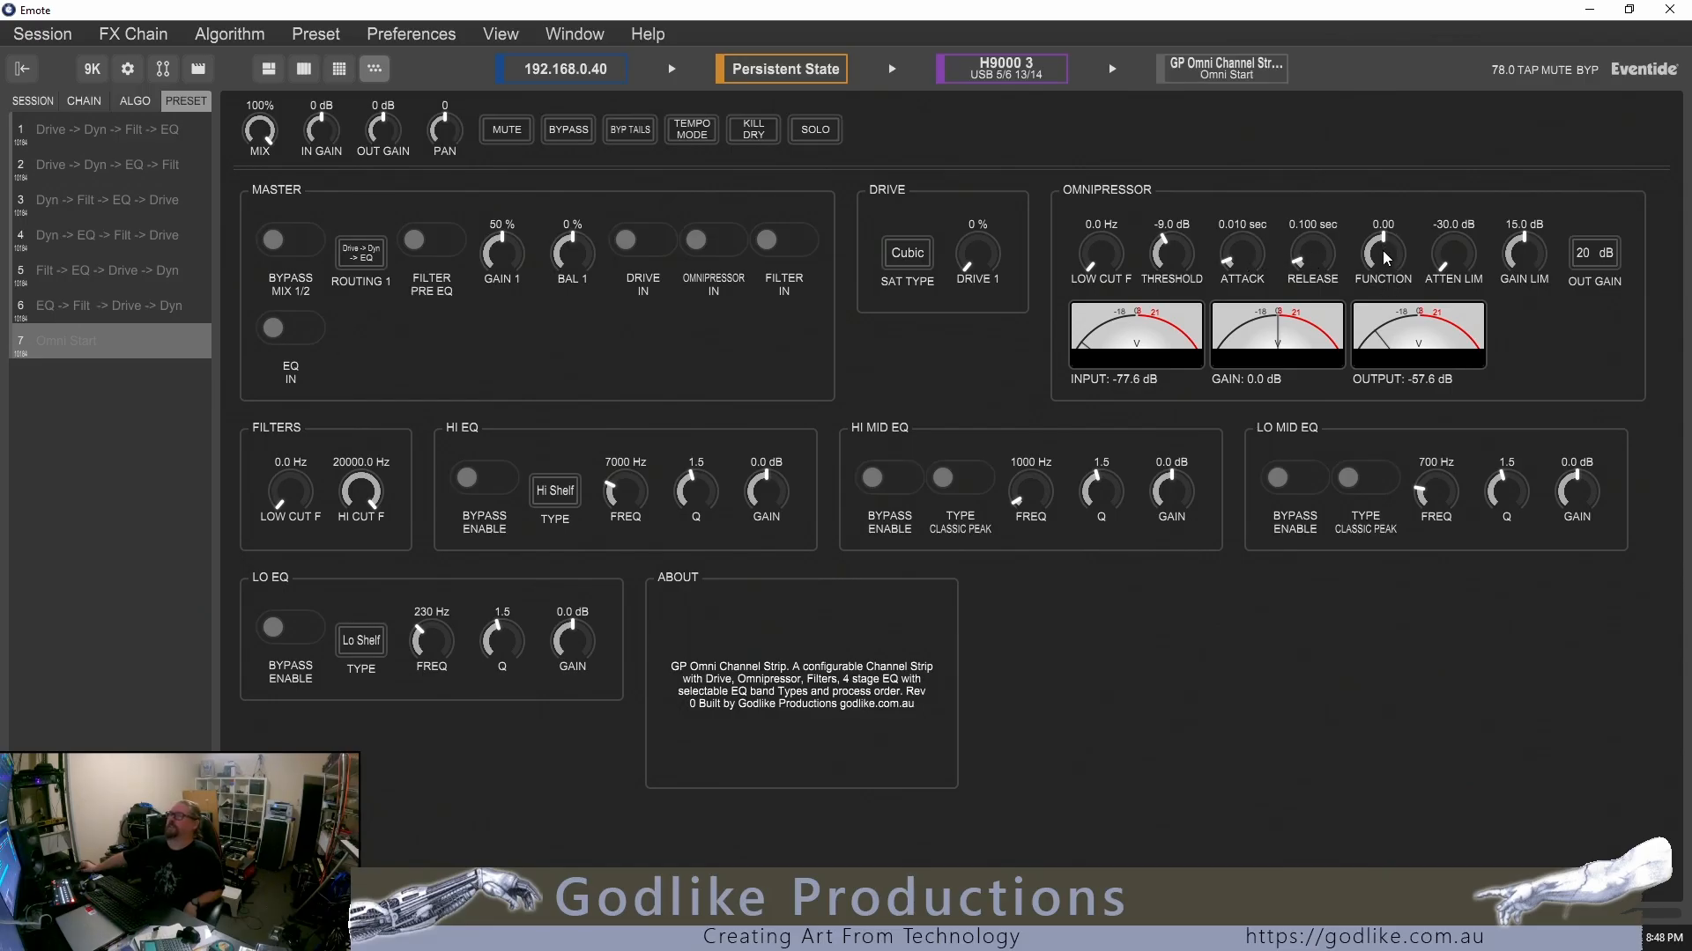
{"action": "left_click_drag", "start_coordinate": [1382, 256], "coordinate": [1382, 220]}
{"action": "mouse_move", "coordinate": [1382, 238]}
{"action": "left_mouse_down"}
{"action": "mouse_move", "coordinate": [1383, 309]}
{"action": "mouse_move", "coordinate": [1382, 268]}
{"action": "left_mouse_up"}
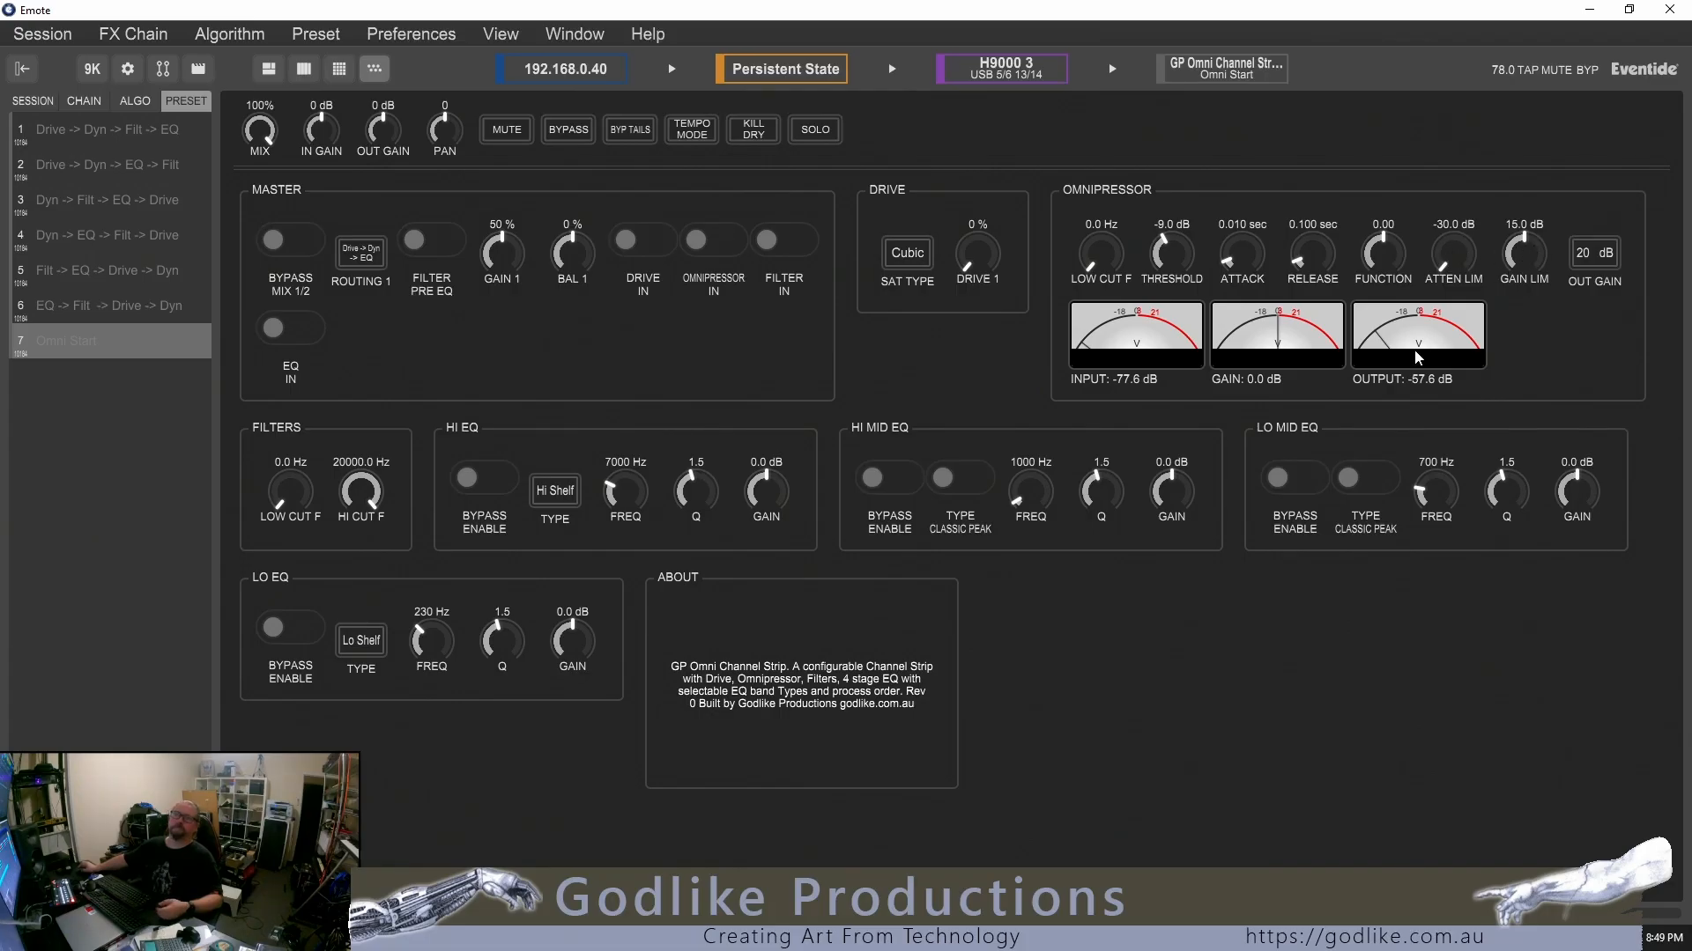
Try the filter cut controls and toggle the Hi EQ bypass and the master EQ switch and back
{"action": "left_click_drag", "start_coordinate": [293, 496], "coordinate": [366, 458]}
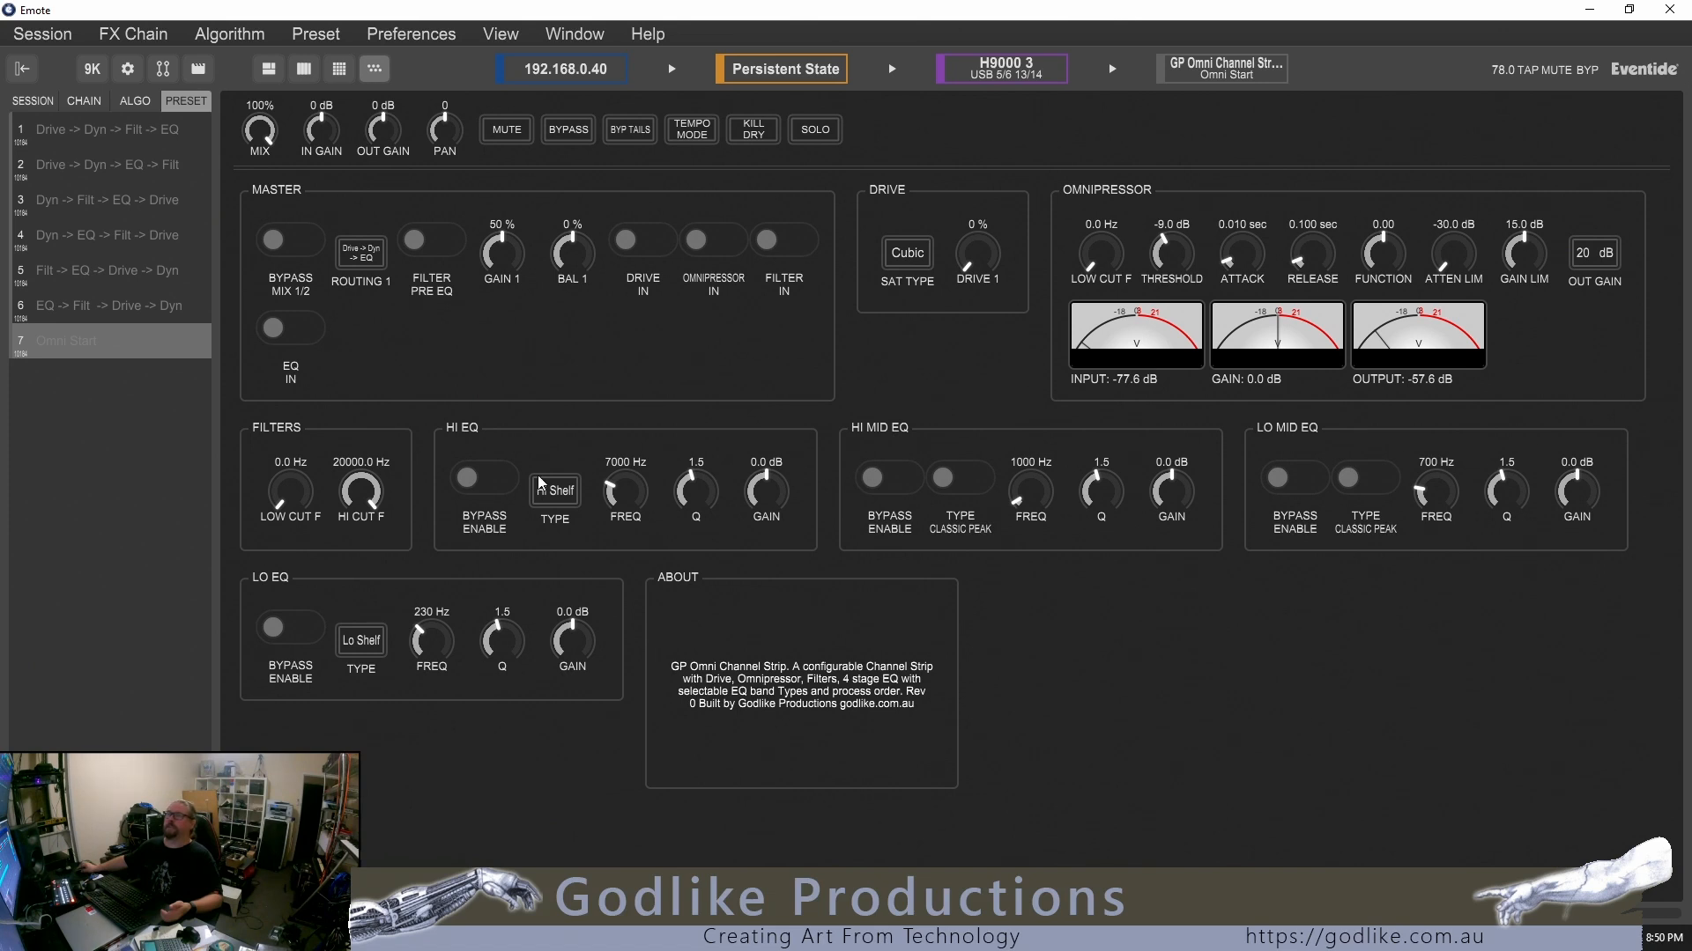
{"action": "left_click", "coordinate": [476, 488]}
{"action": "left_click", "coordinate": [476, 490]}
{"action": "left_click", "coordinate": [289, 329]}
{"action": "left_click", "coordinate": [272, 343]}
Reselect Hi Shelf as the Hi EQ type and toggle the Hi Mid EQ type away from Classic Peak and back
{"action": "left_click", "coordinate": [560, 501]}
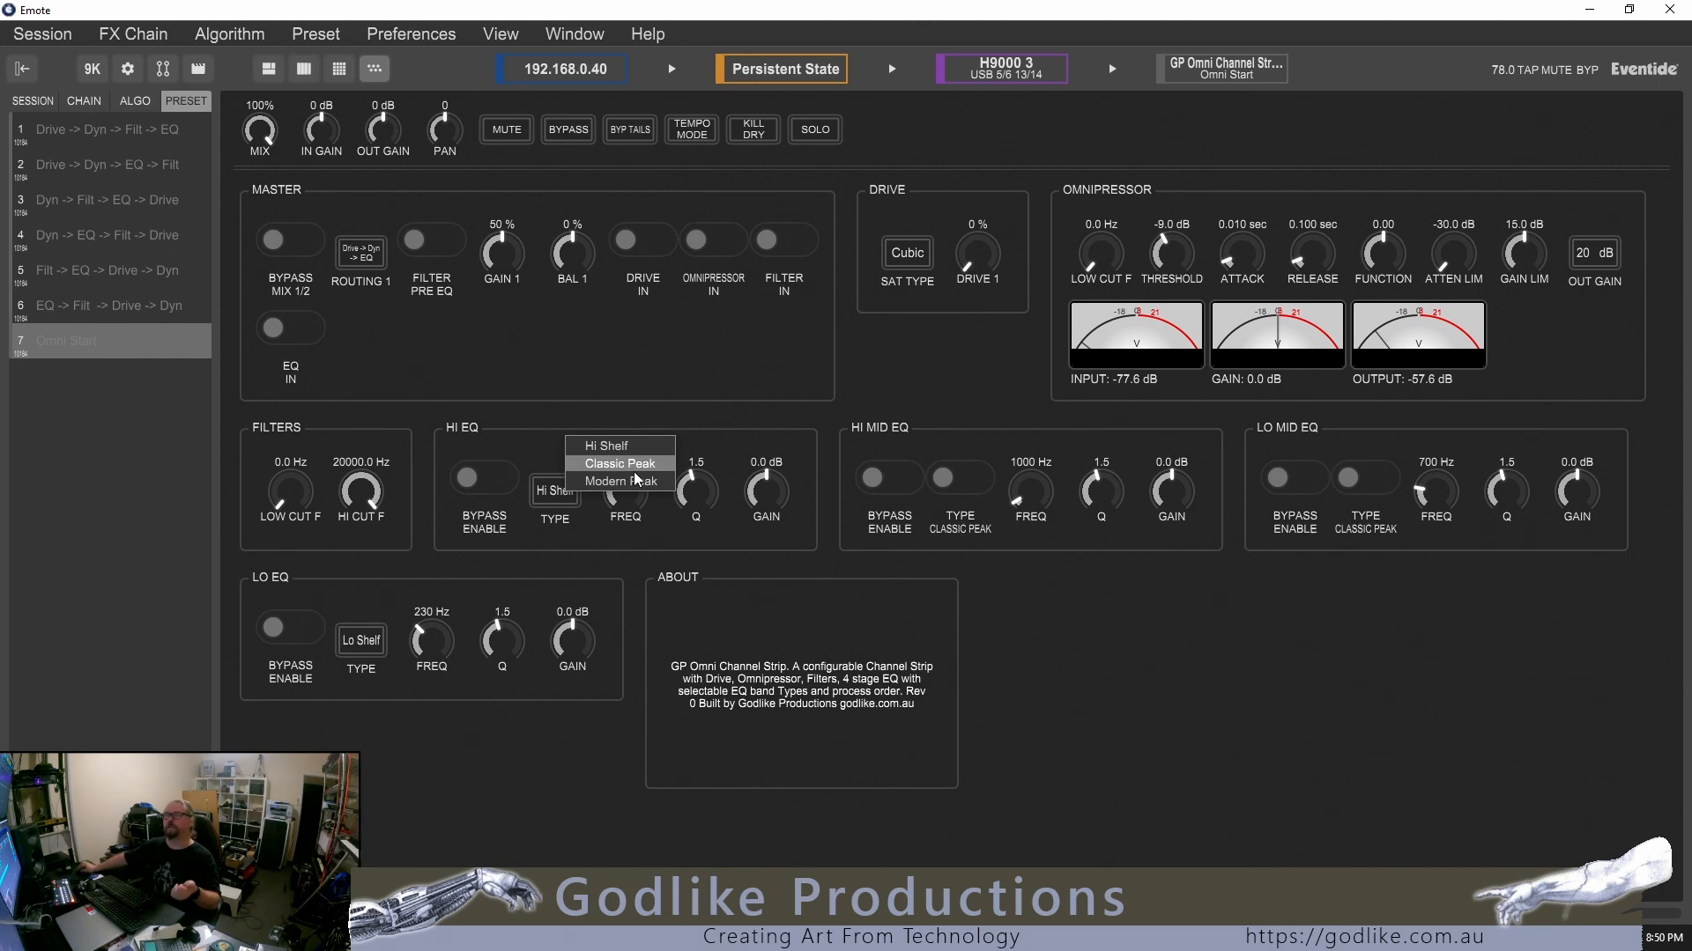
{"action": "left_click", "coordinate": [628, 447]}
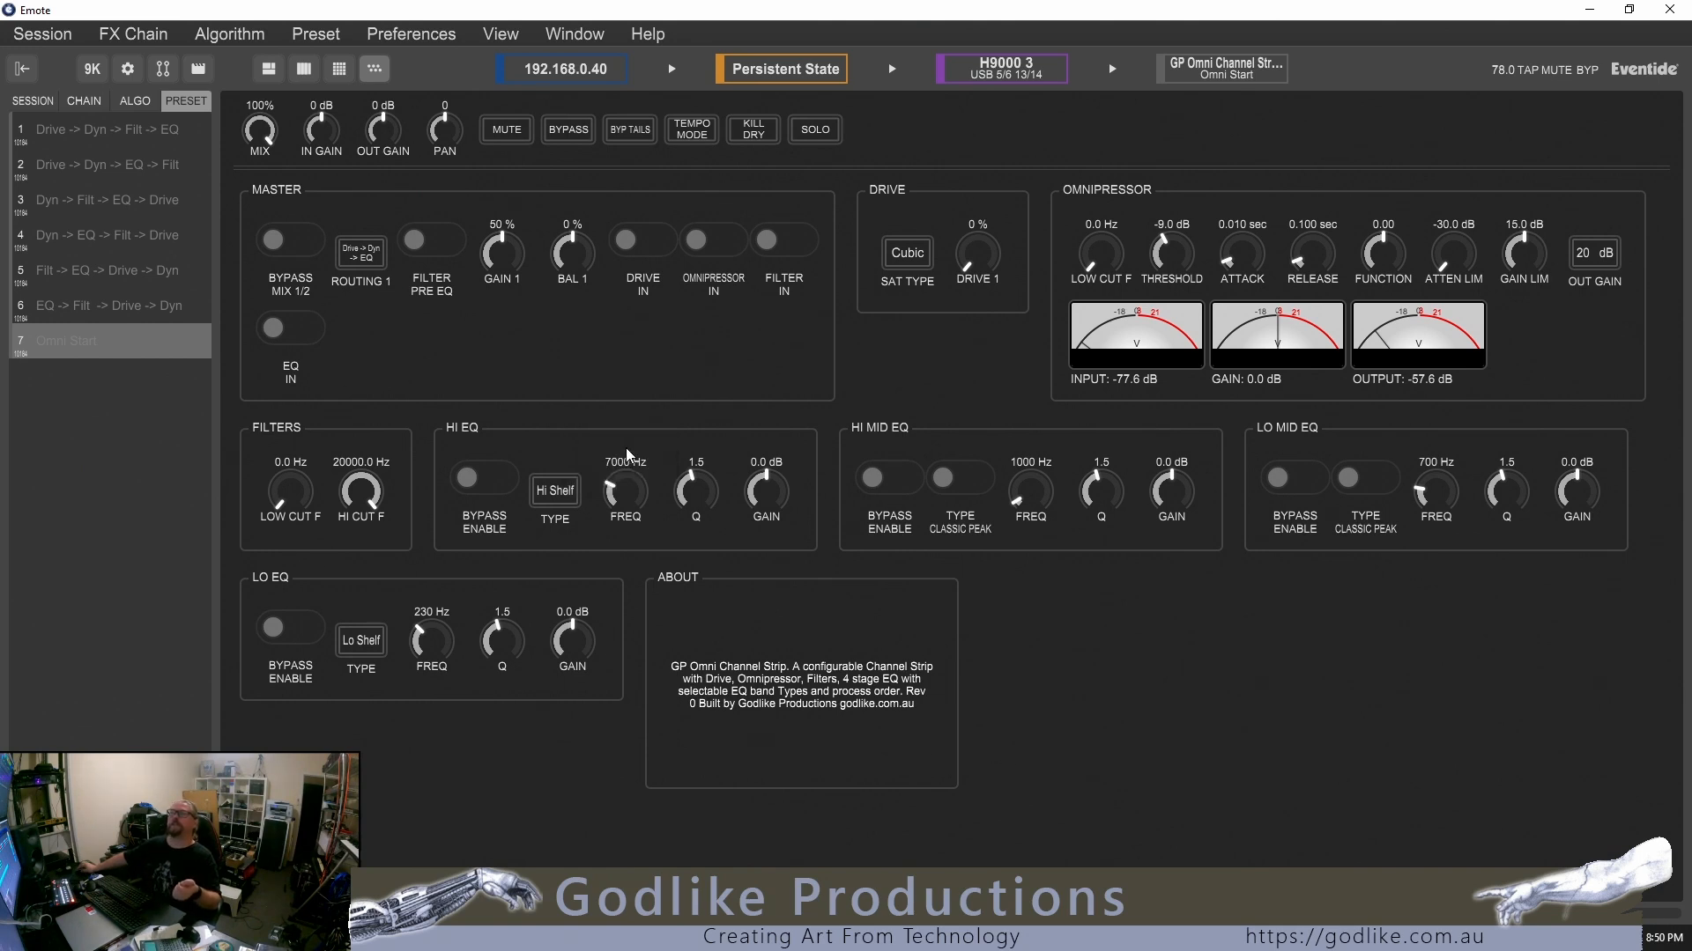
{"action": "left_click", "coordinate": [967, 480]}
{"action": "left_click", "coordinate": [966, 479]}
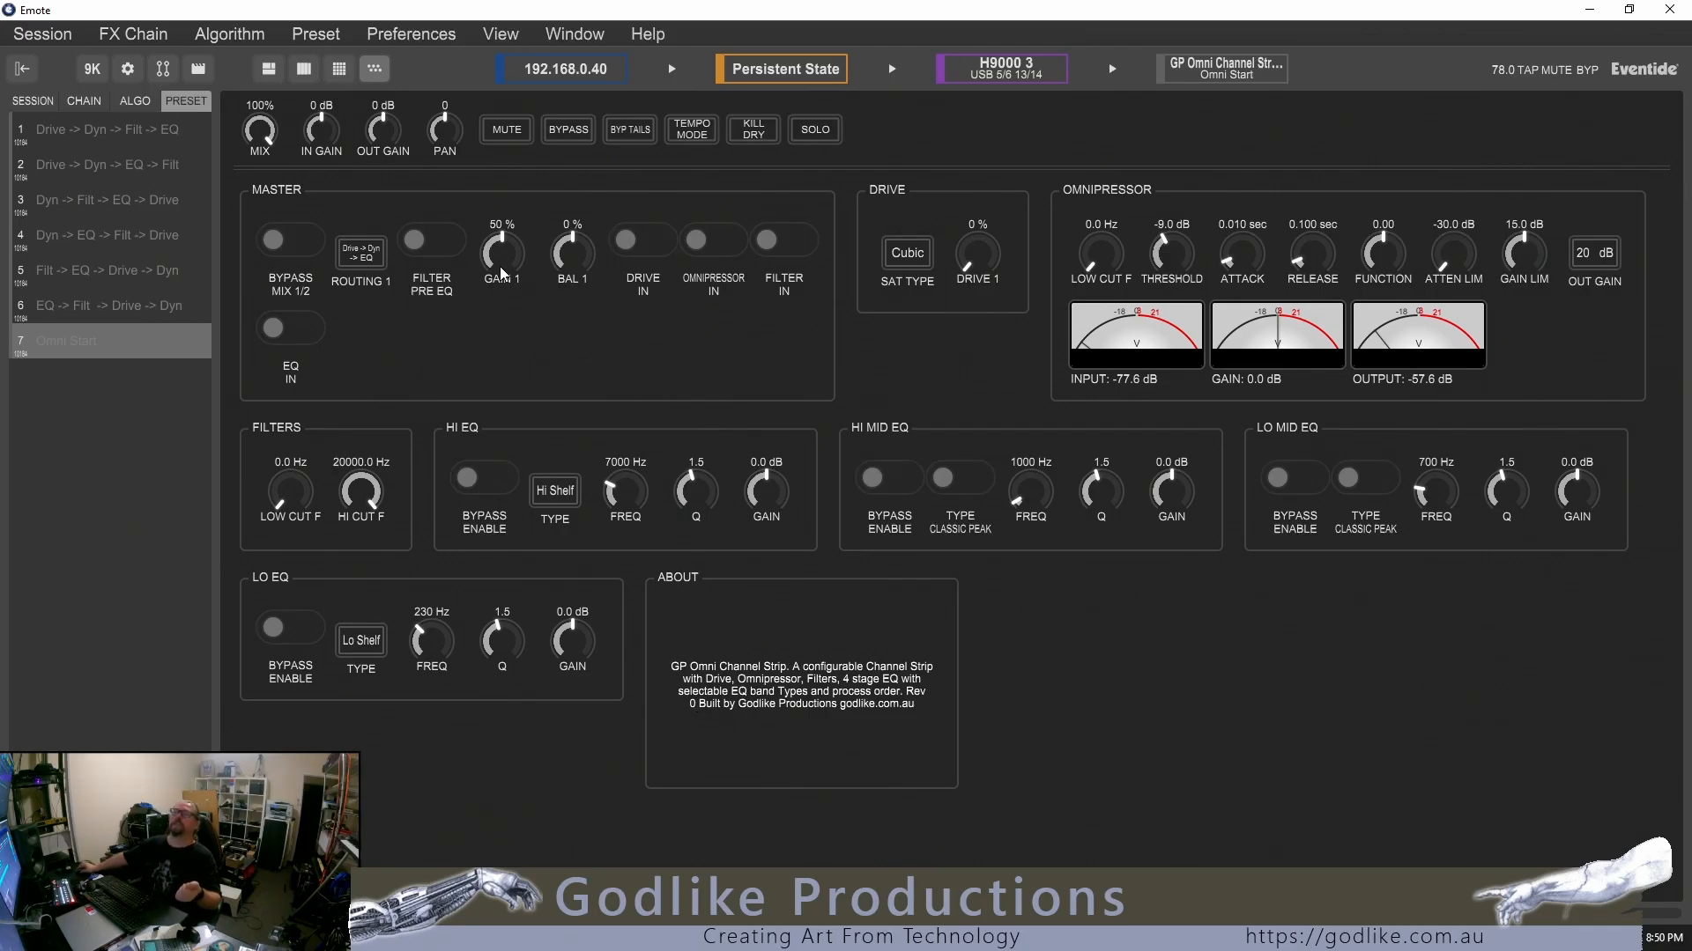
Raise Gain 1 and Drive 1 to 100 % and set the Drive saturation type to 13th Order
{"action": "left_click_drag", "start_coordinate": [505, 257], "coordinate": [505, 176]}
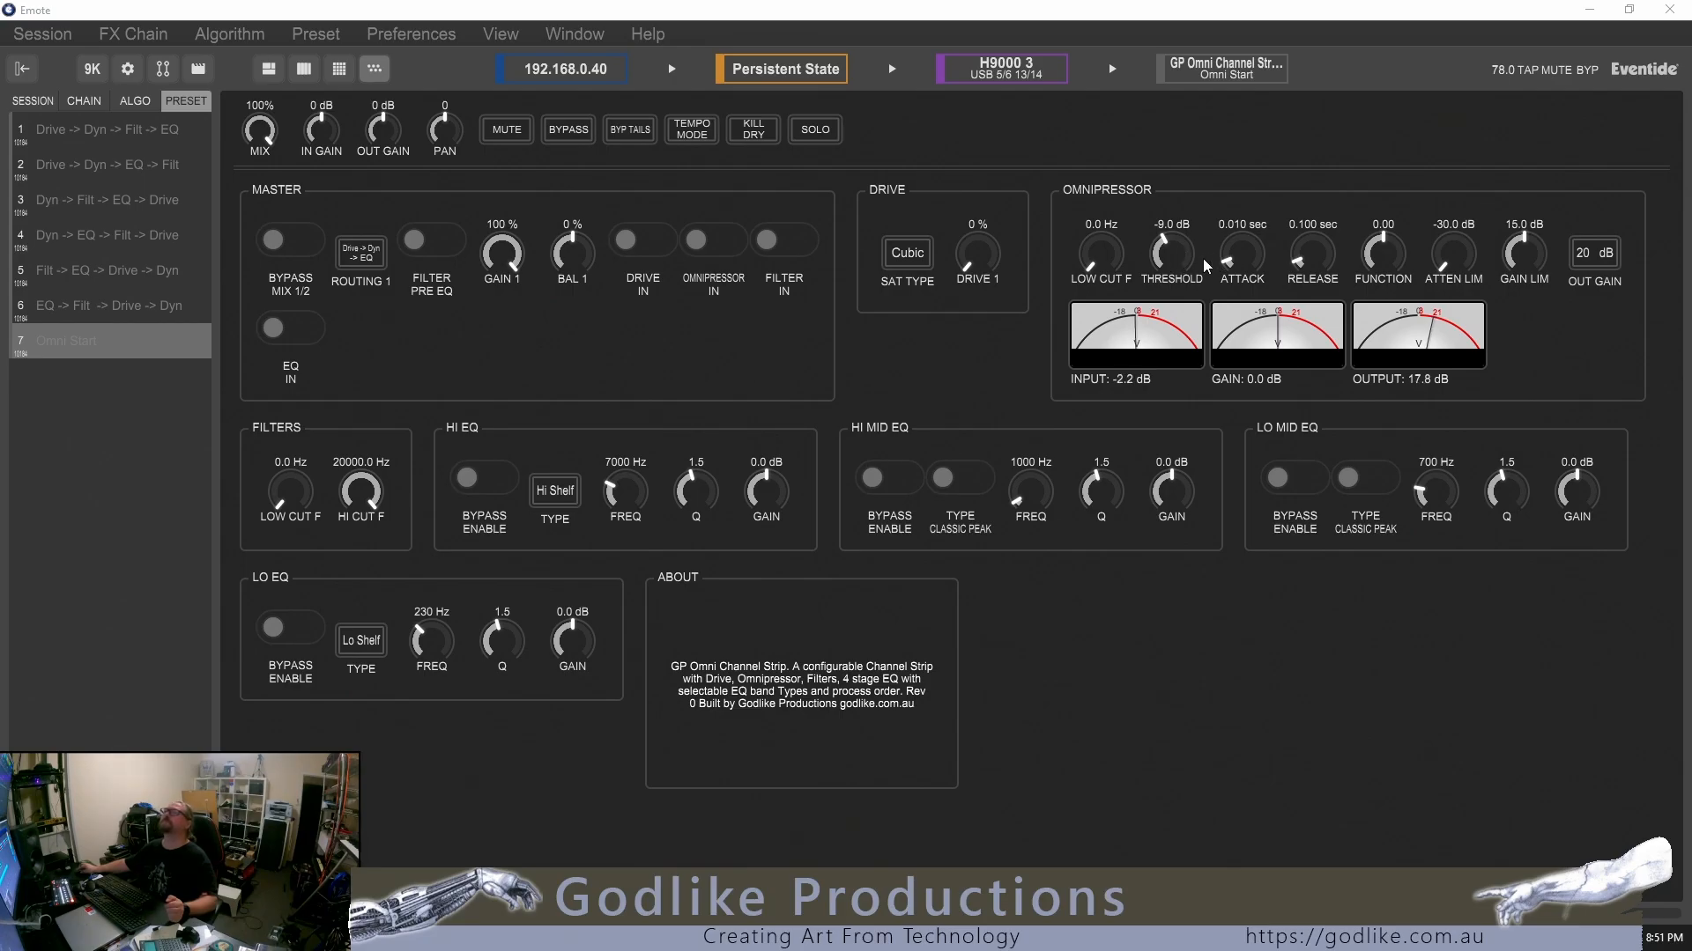
{"action": "scroll", "coordinate": [978, 254], "scroll_direction": "up", "scroll_amount": 10}
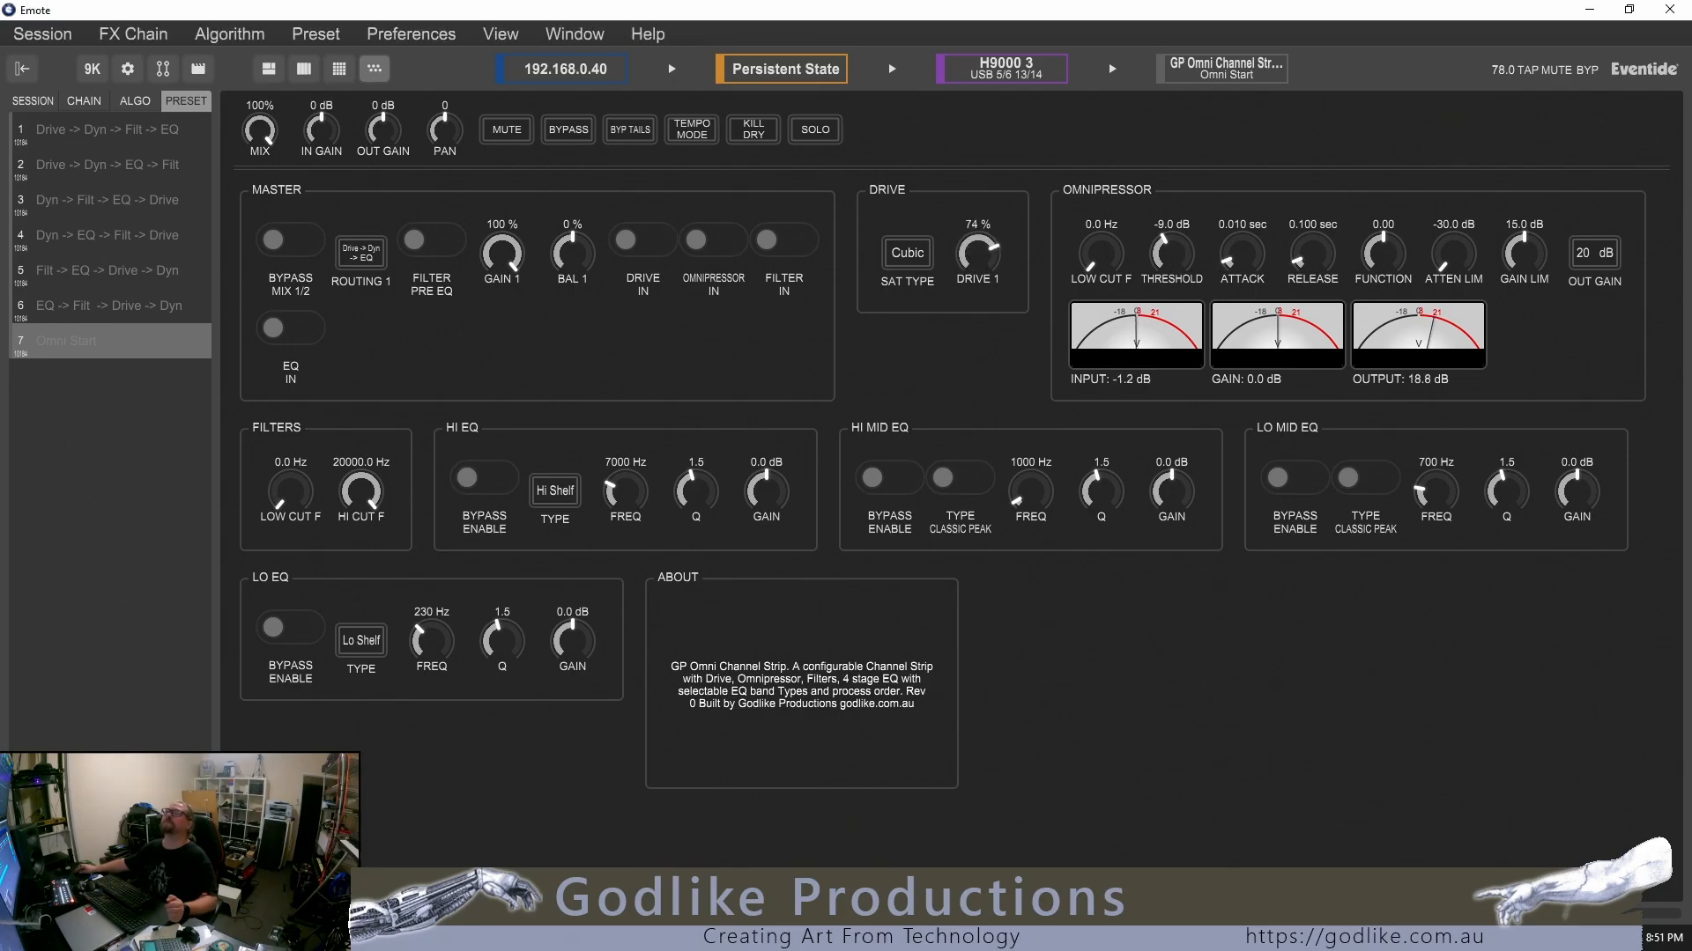
{"action": "left_click", "coordinate": [908, 253]}
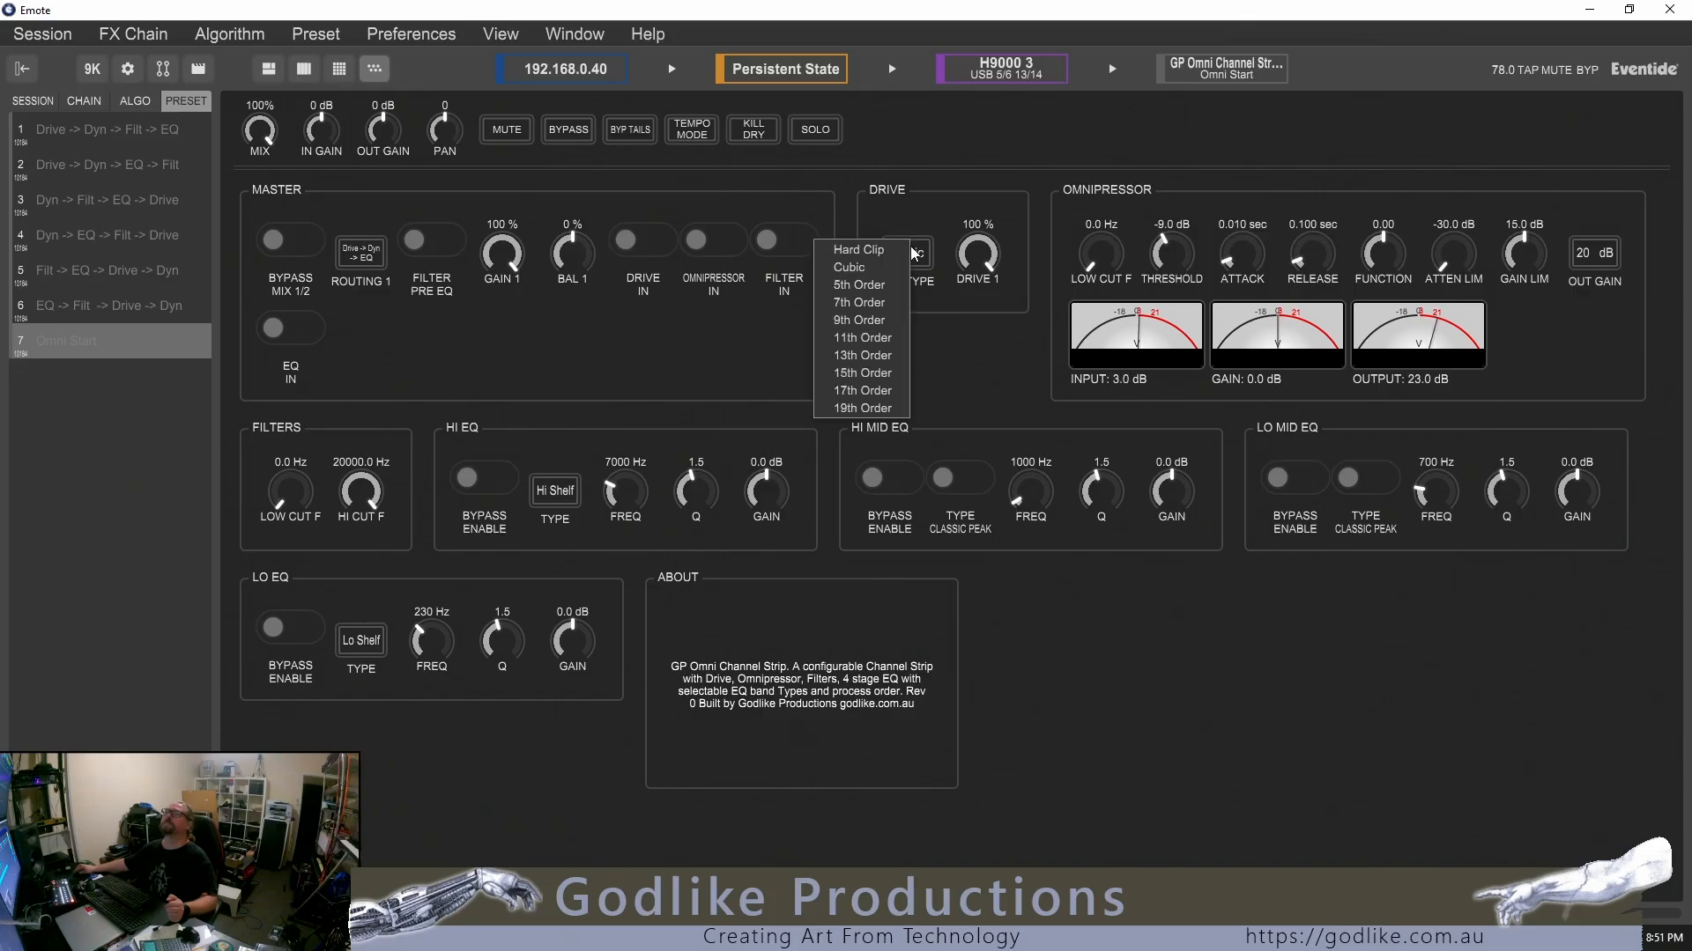
{"action": "left_click", "coordinate": [874, 366]}
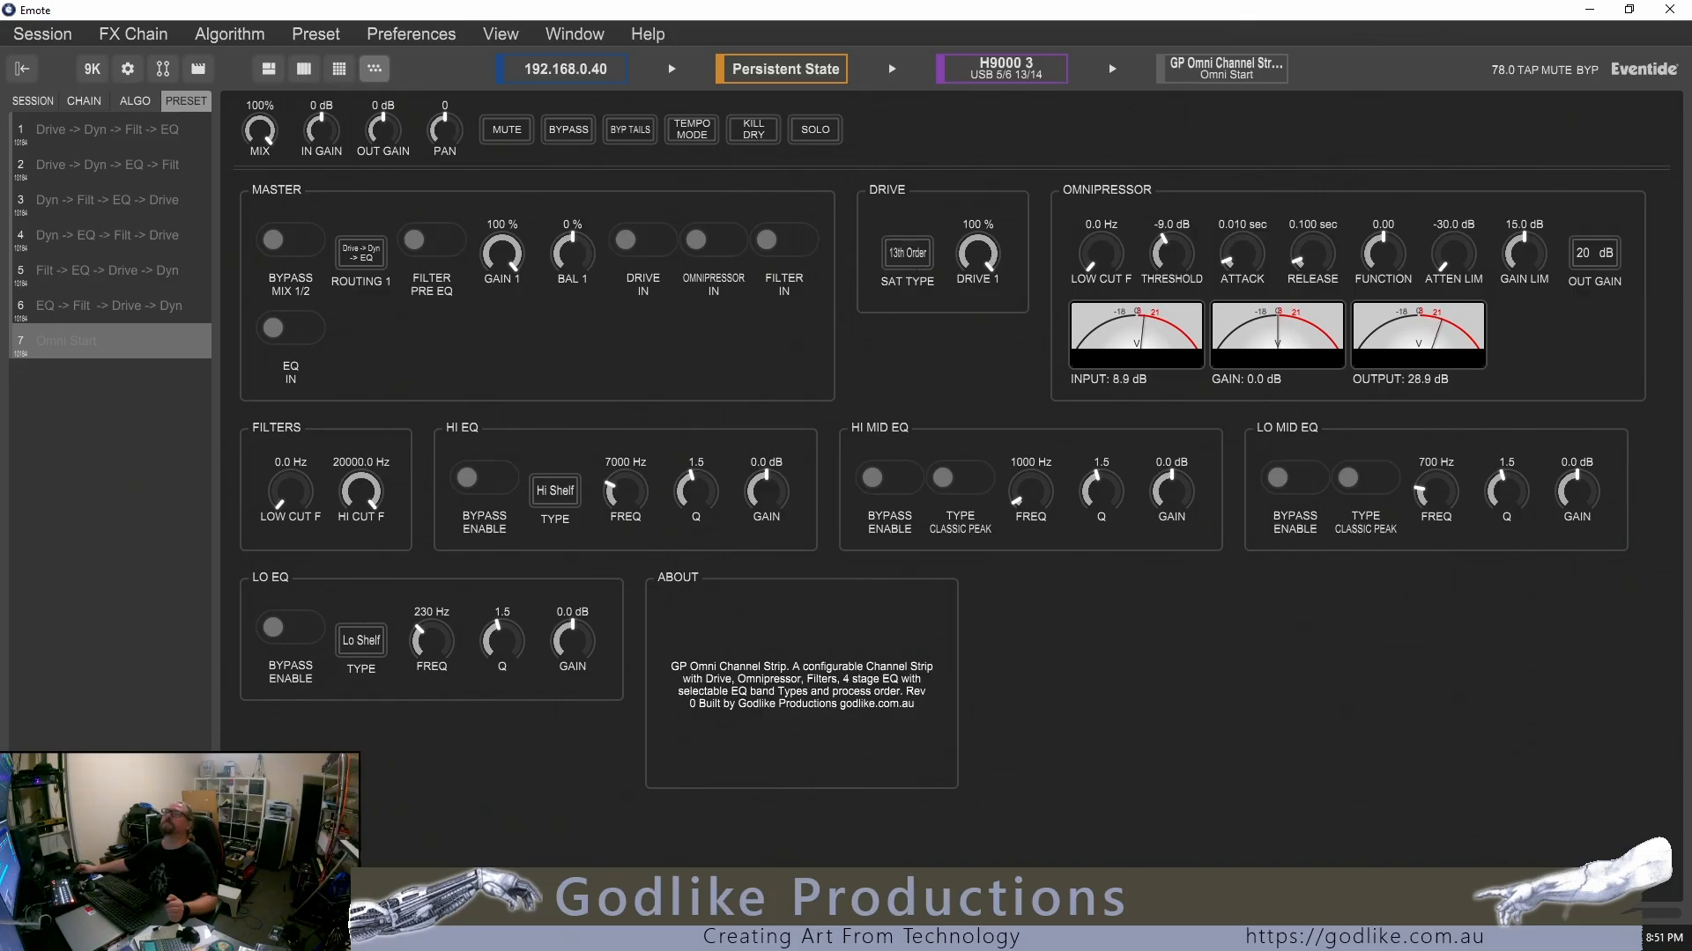
Set Drive 1 to 45 %
{"action": "scroll", "coordinate": [978, 254], "scroll_direction": "down", "scroll_amount": 6}
{"action": "scroll", "coordinate": [978, 254], "scroll_direction": "down", "scroll_amount": 4}
{"action": "scroll", "coordinate": [978, 254], "scroll_direction": "up", "scroll_amount": 10}
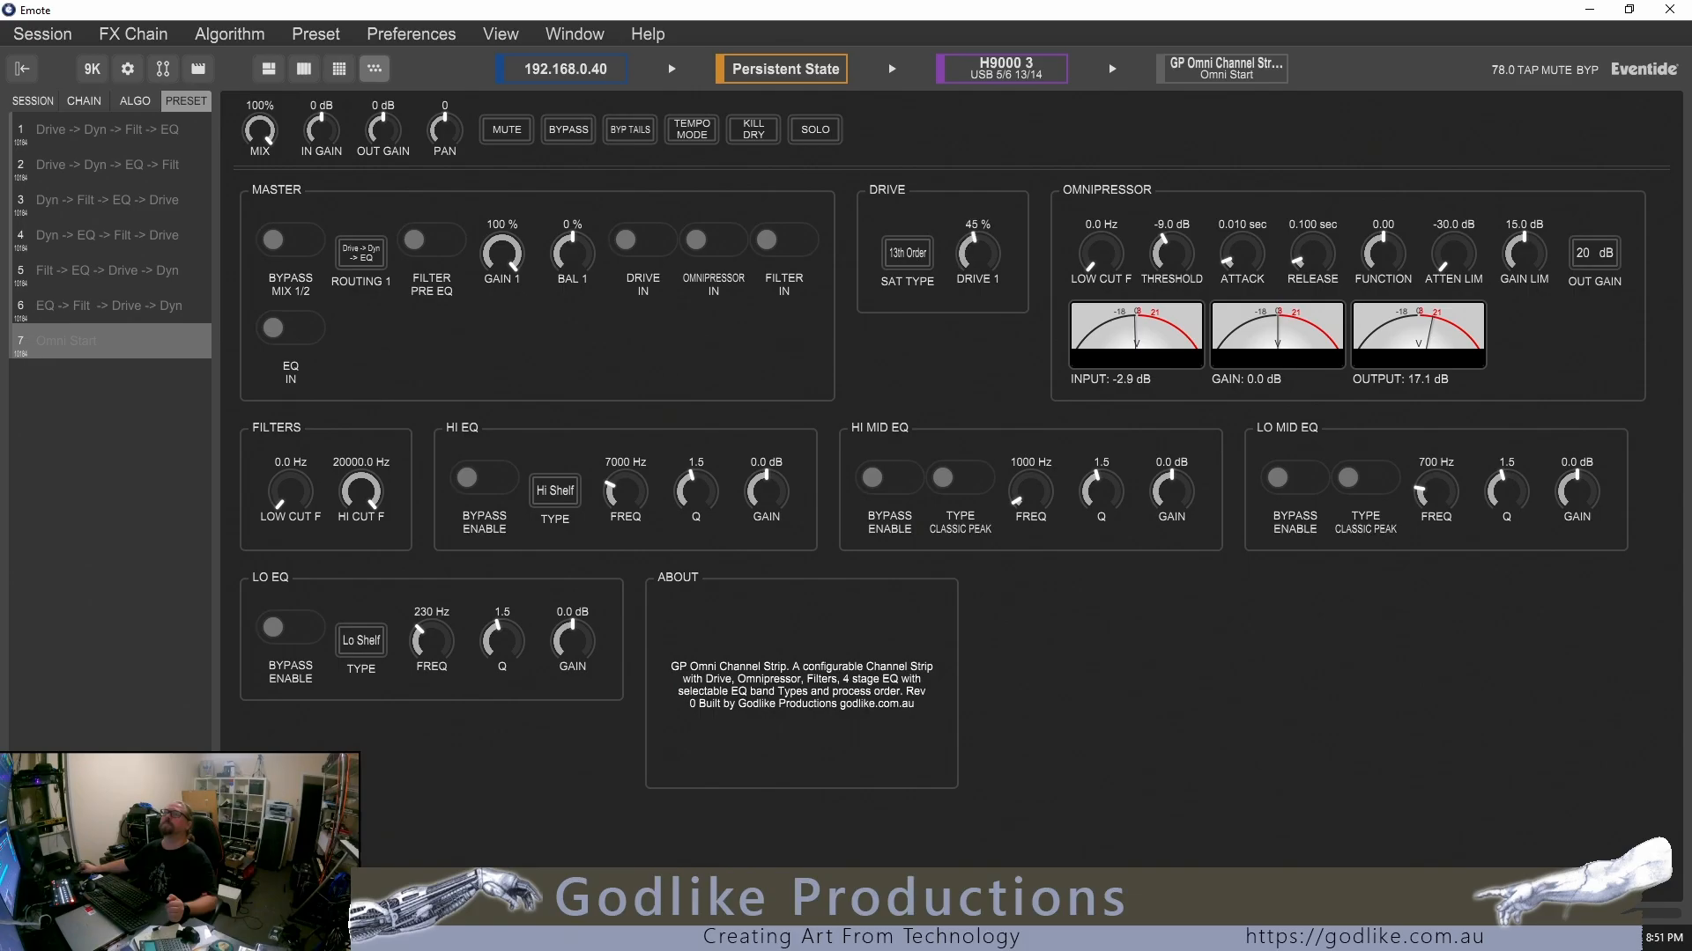
Try positive and negative Omnipressor Function values, settling on -0.35, and set its Low Cut F to 75.0 Hz
{"action": "scroll", "coordinate": [978, 254], "scroll_direction": "down", "scroll_amount": 6}
{"action": "scroll", "coordinate": [1382, 251], "scroll_direction": "up", "scroll_amount": 6}
{"action": "scroll", "coordinate": [1383, 253], "scroll_direction": "up", "scroll_amount": 2}
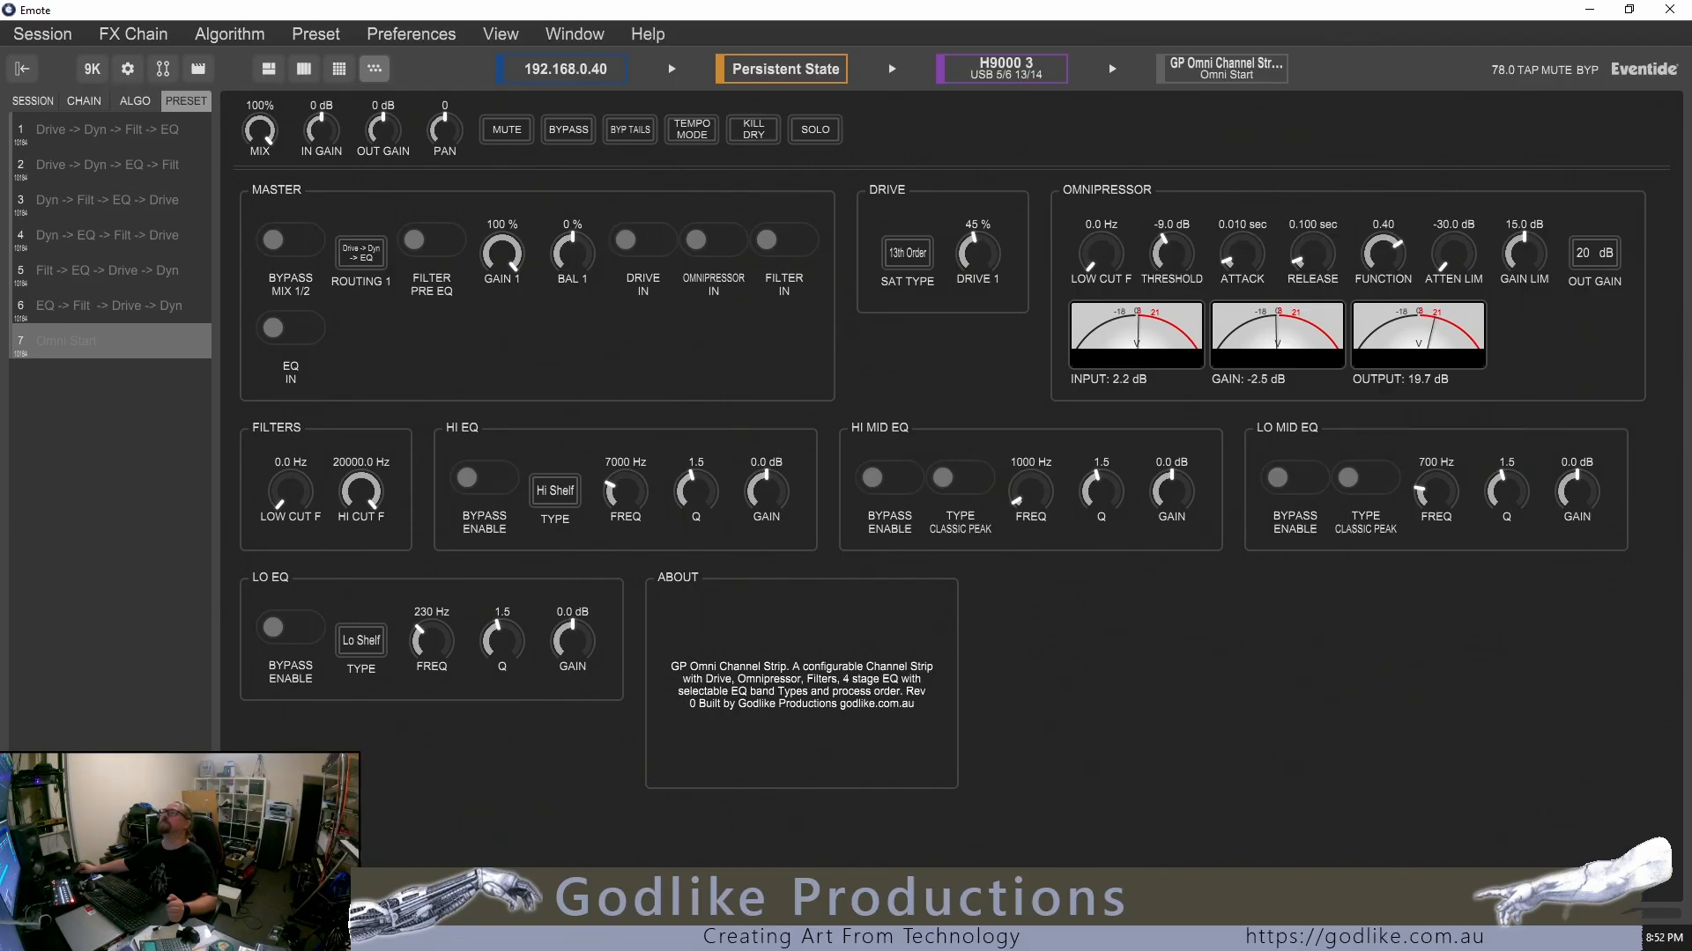
{"action": "scroll", "coordinate": [1383, 252], "scroll_direction": "up", "scroll_amount": 1}
{"action": "scroll", "coordinate": [1384, 253], "scroll_direction": "down", "scroll_amount": 10}
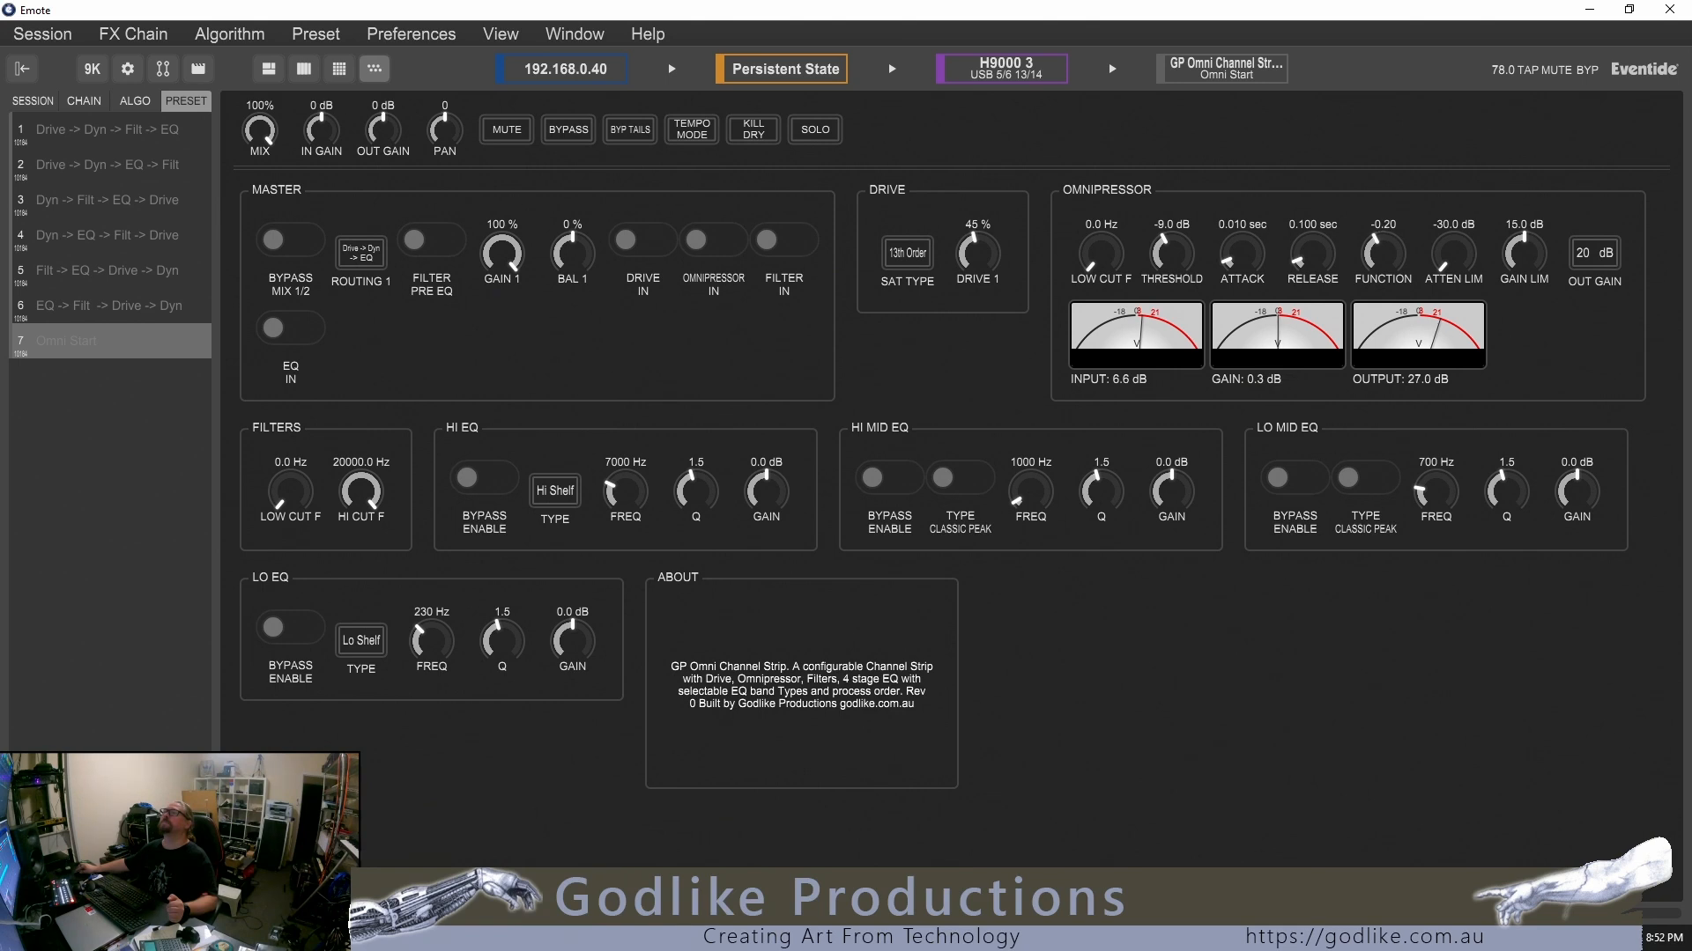
{"action": "scroll", "coordinate": [1383, 252], "scroll_direction": "down", "scroll_amount": 2}
{"action": "scroll", "coordinate": [1383, 253], "scroll_direction": "down", "scroll_amount": 1}
{"action": "scroll", "coordinate": [1383, 253], "scroll_direction": "up", "scroll_amount": 3}
{"action": "scroll", "coordinate": [1101, 253], "scroll_direction": "up", "scroll_amount": 3}
{"action": "scroll", "coordinate": [1102, 252], "scroll_direction": "up", "scroll_amount": 3}
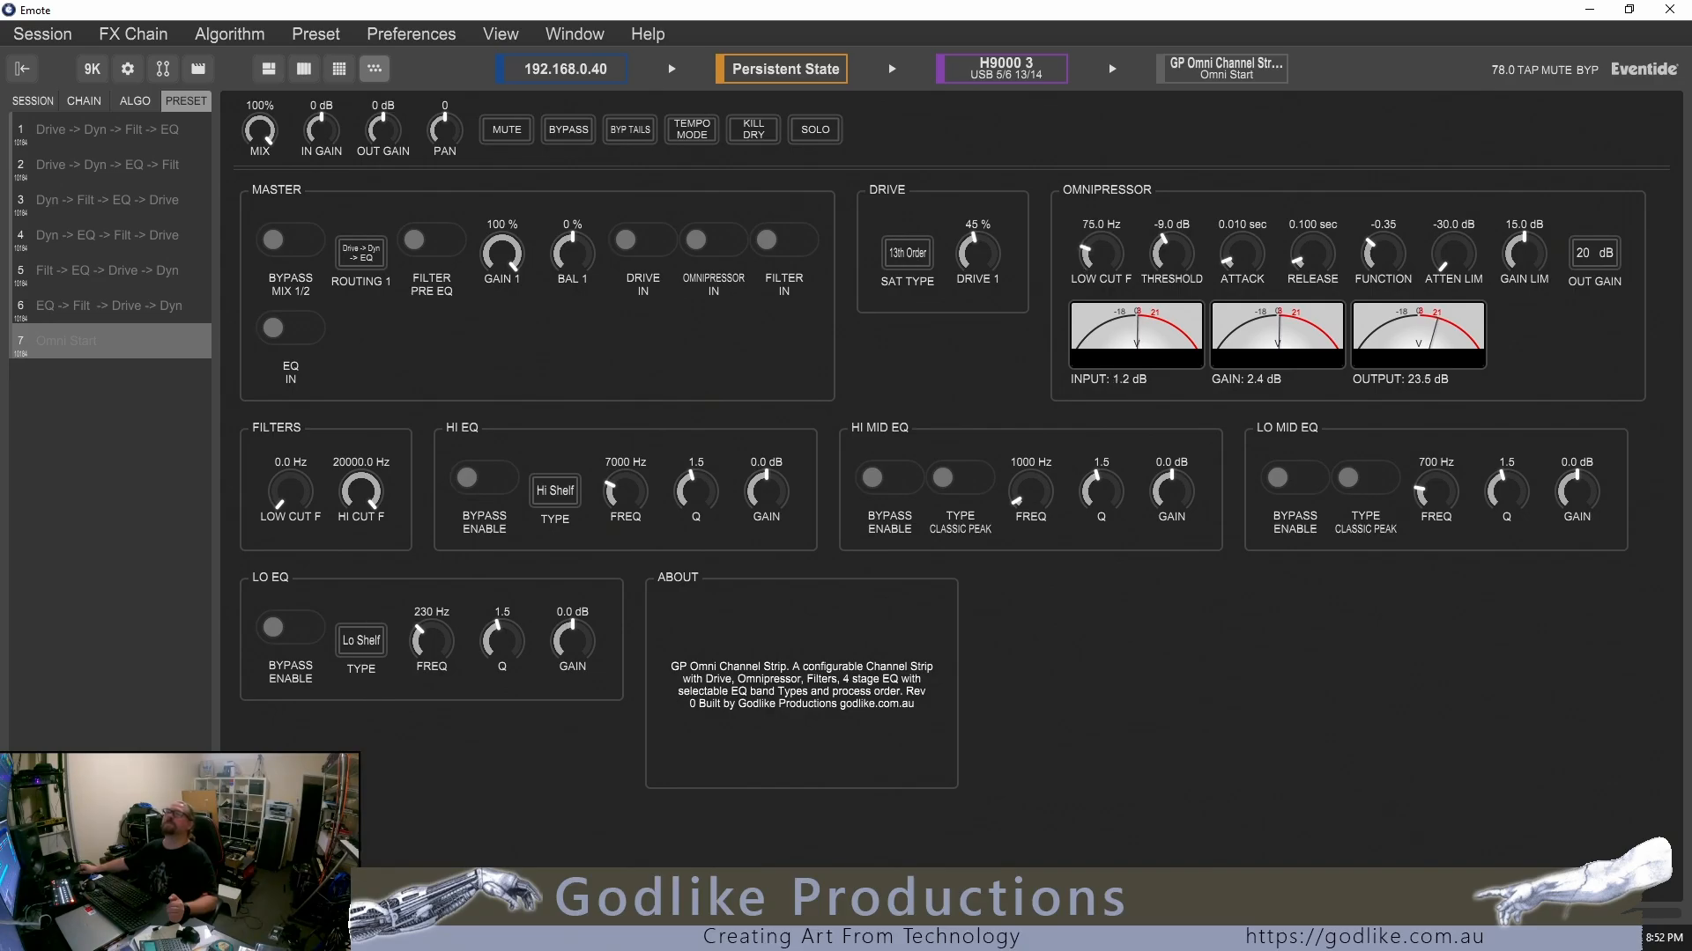
Sweep the filter low cut to about 244 Hz and the high cut to about 8066 Hz, returning them to 0.0 and 20000.0 Hz
{"action": "scroll", "coordinate": [290, 490], "scroll_direction": "up", "scroll_amount": 5}
{"action": "scroll", "coordinate": [291, 491], "scroll_direction": "down", "scroll_amount": 5}
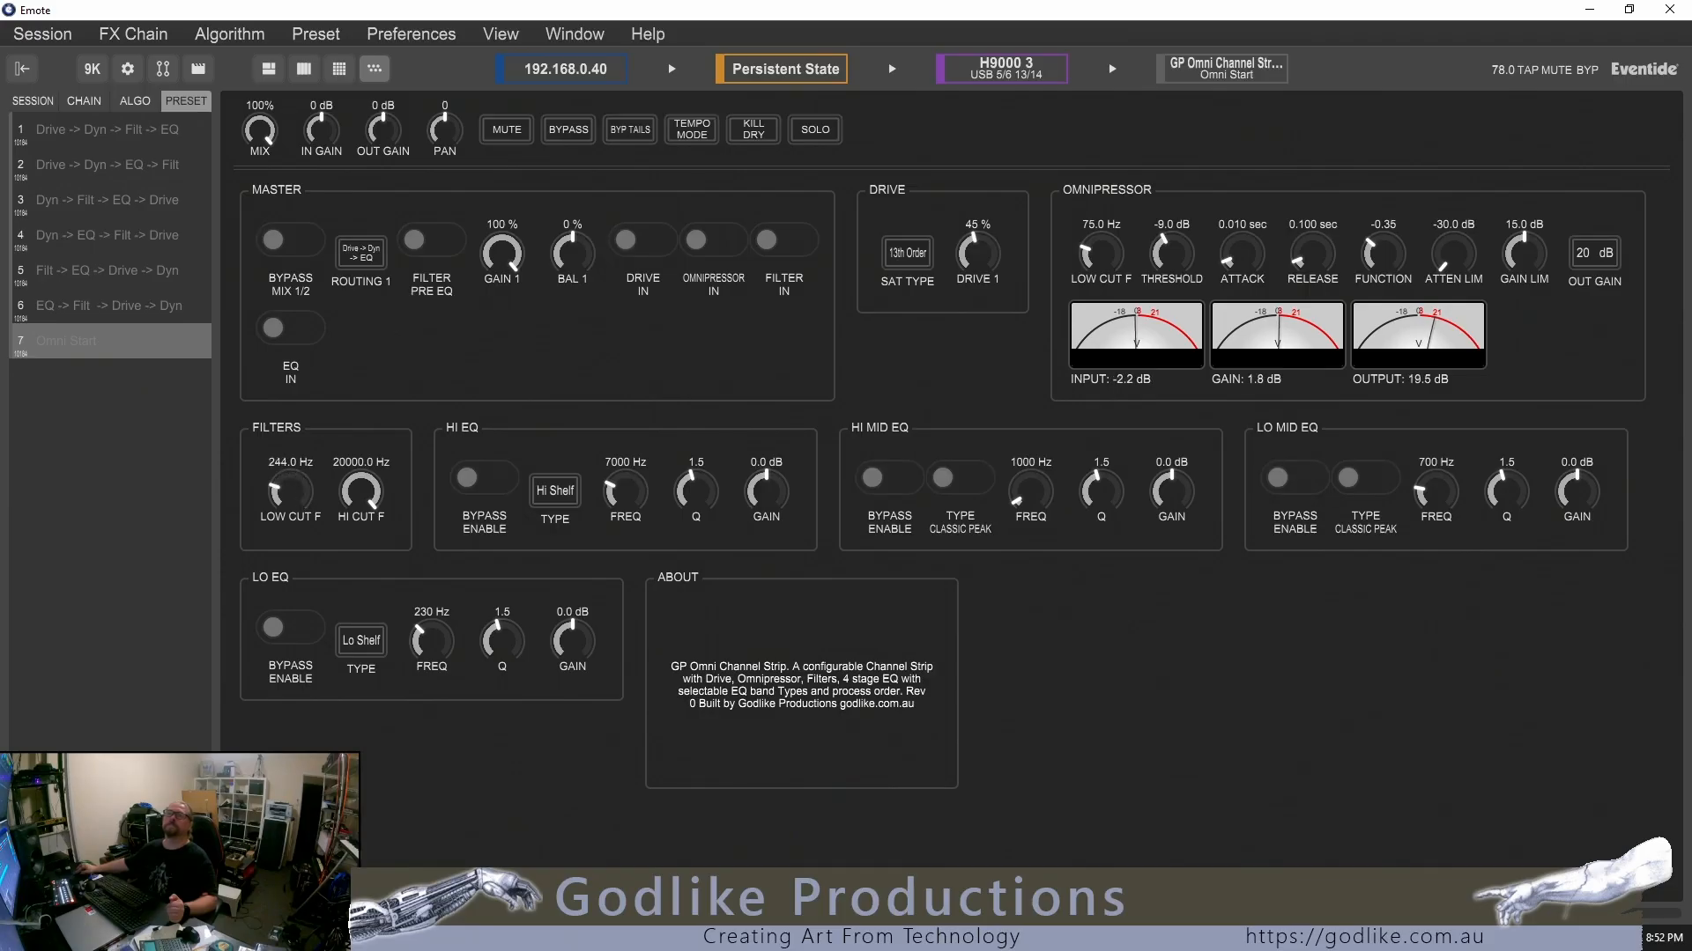
{"action": "scroll", "coordinate": [361, 490], "scroll_direction": "down", "scroll_amount": 5}
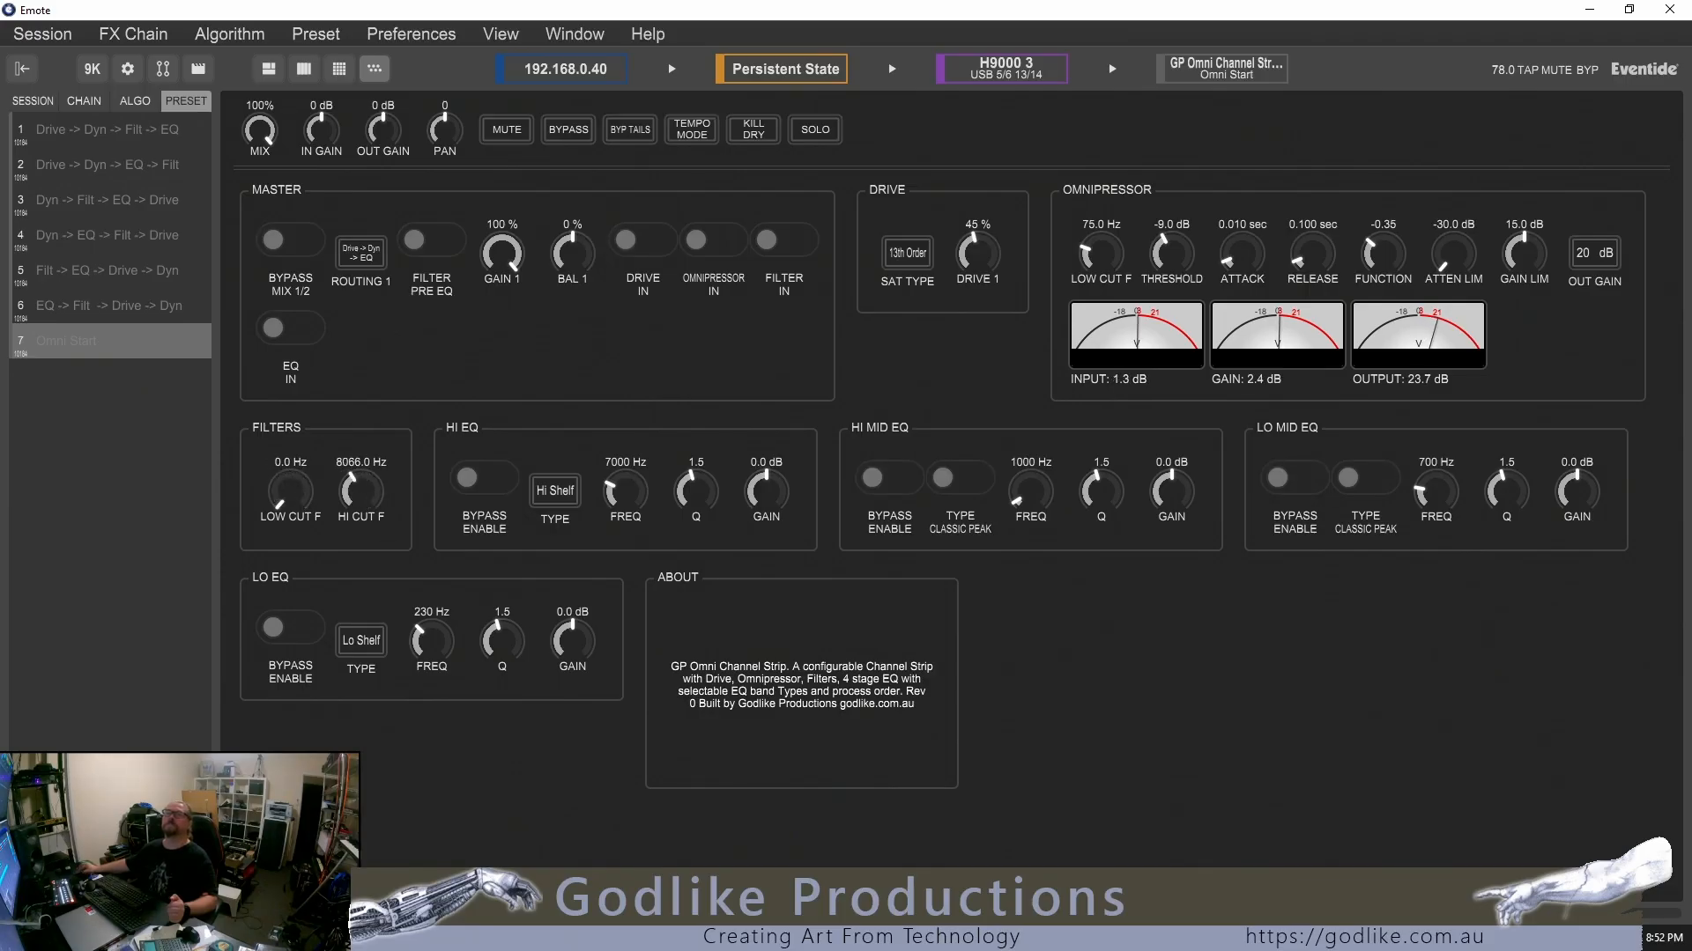
{"action": "scroll", "coordinate": [361, 491], "scroll_direction": "up", "scroll_amount": 5}
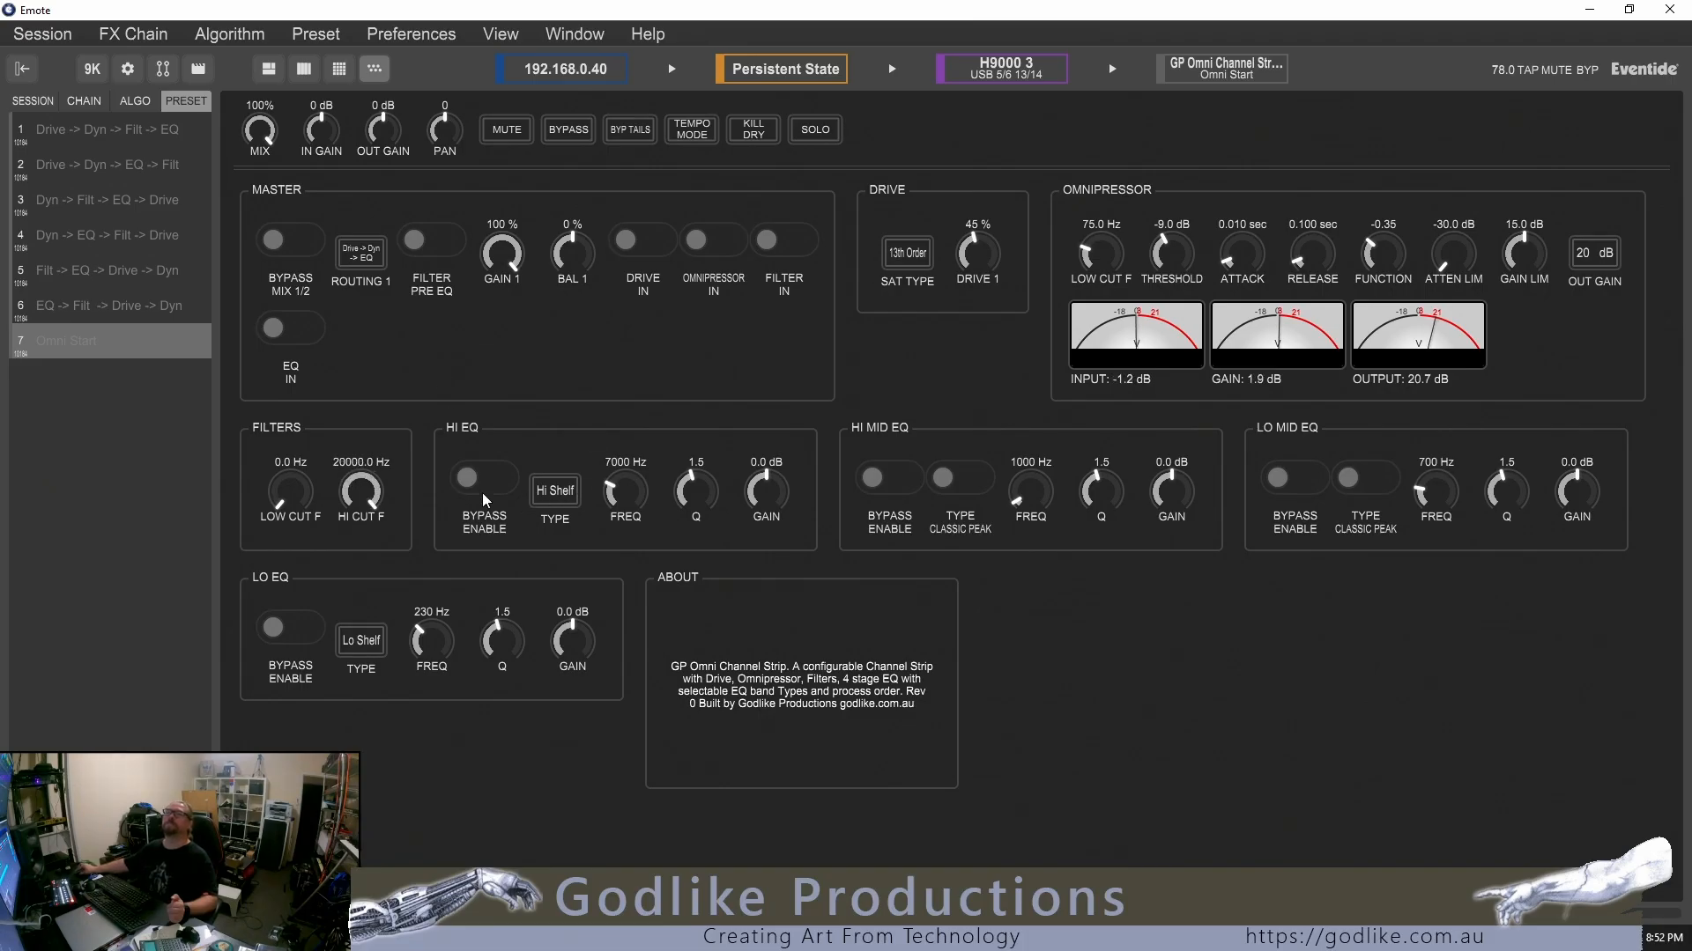
Set the Hi EQ band to 3474 Hz with a Q of 1.0 and 4.5 dB gain
{"action": "scroll", "coordinate": [768, 495], "scroll_direction": "up", "scroll_amount": 2}
{"action": "scroll", "coordinate": [767, 491], "scroll_direction": "up", "scroll_amount": 8}
{"action": "scroll", "coordinate": [630, 494], "scroll_direction": "down", "scroll_amount": 3}
{"action": "scroll", "coordinate": [625, 492], "scroll_direction": "up", "scroll_amount": 2}
{"action": "scroll", "coordinate": [625, 491], "scroll_direction": "down", "scroll_amount": 12}
{"action": "scroll", "coordinate": [625, 491], "scroll_direction": "up", "scroll_amount": 4}
{"action": "scroll", "coordinate": [626, 492], "scroll_direction": "up", "scroll_amount": 1}
{"action": "scroll", "coordinate": [757, 498], "scroll_direction": "down", "scroll_amount": 2}
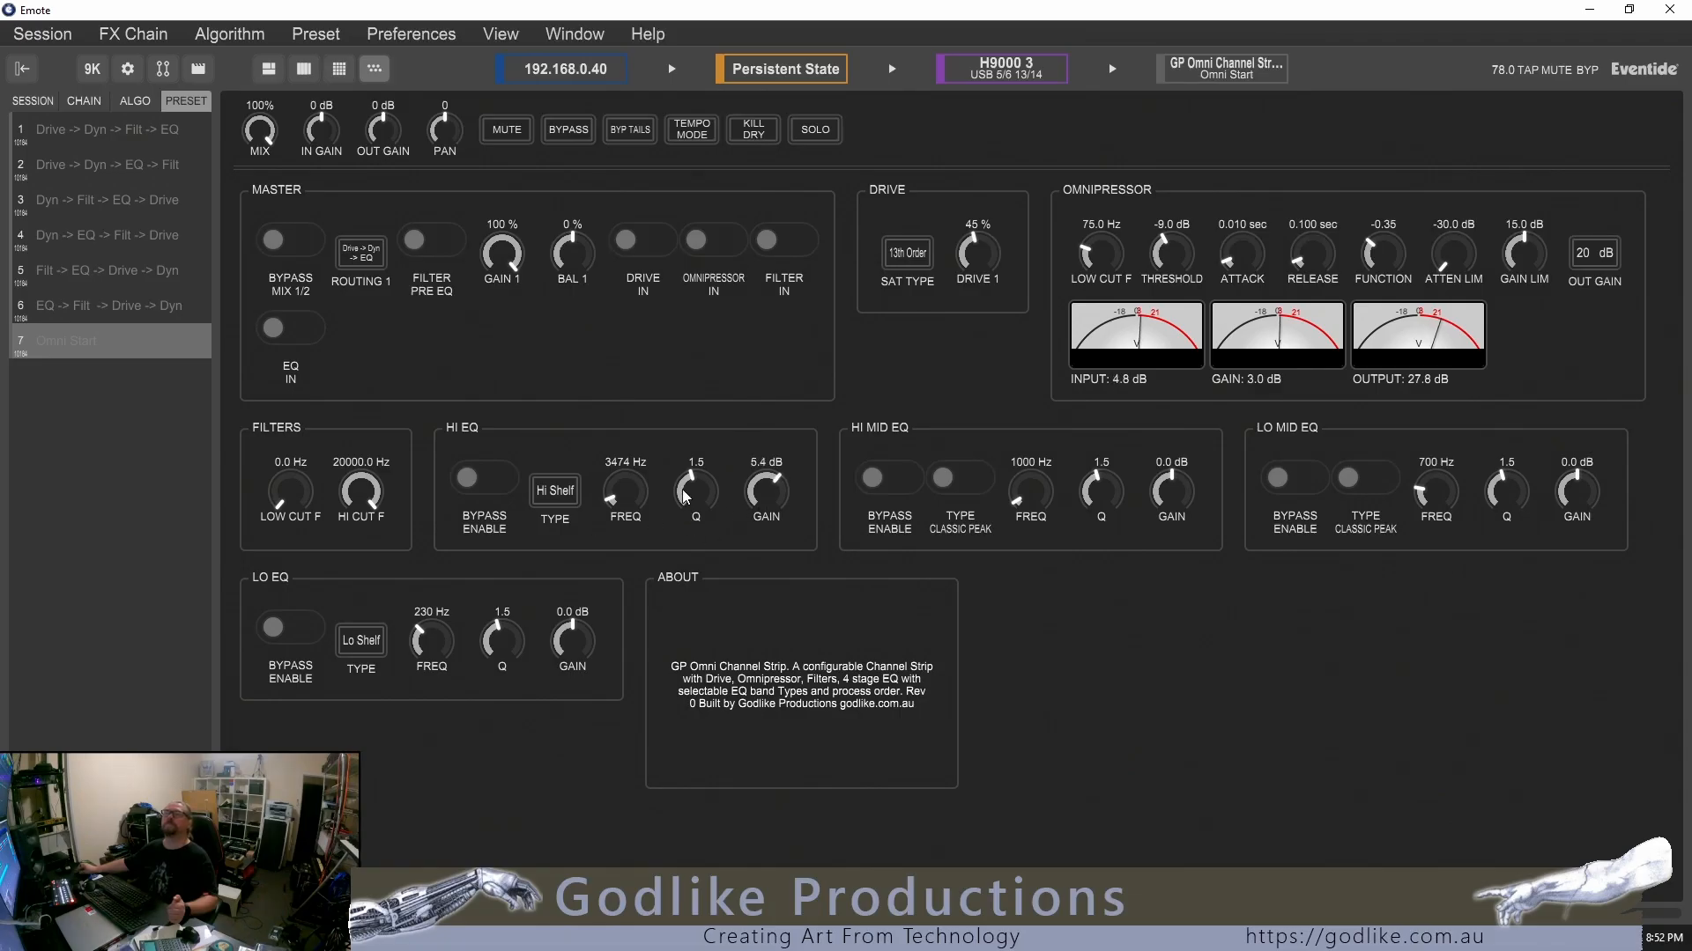
{"action": "left_click_drag", "start_coordinate": [693, 488], "coordinate": [693, 573]}
{"action": "left_click_drag", "start_coordinate": [694, 489], "coordinate": [694, 456]}
Set the Hi Mid EQ to Modern Peak at 2101 Hz with a Q of 1.9 and -2.9 dB gain
{"action": "left_click_drag", "start_coordinate": [1176, 497], "coordinate": [1176, 427]}
{"action": "left_click_drag", "start_coordinate": [1104, 491], "coordinate": [1104, 454]}
{"action": "left_click", "coordinate": [968, 483]}
{"action": "mouse_move", "coordinate": [1038, 506]}
{"action": "left_mouse_down"}
{"action": "mouse_move", "coordinate": [1038, 458]}
{"action": "mouse_move", "coordinate": [1037, 508]}
{"action": "mouse_move", "coordinate": [1038, 487]}
{"action": "left_mouse_up"}
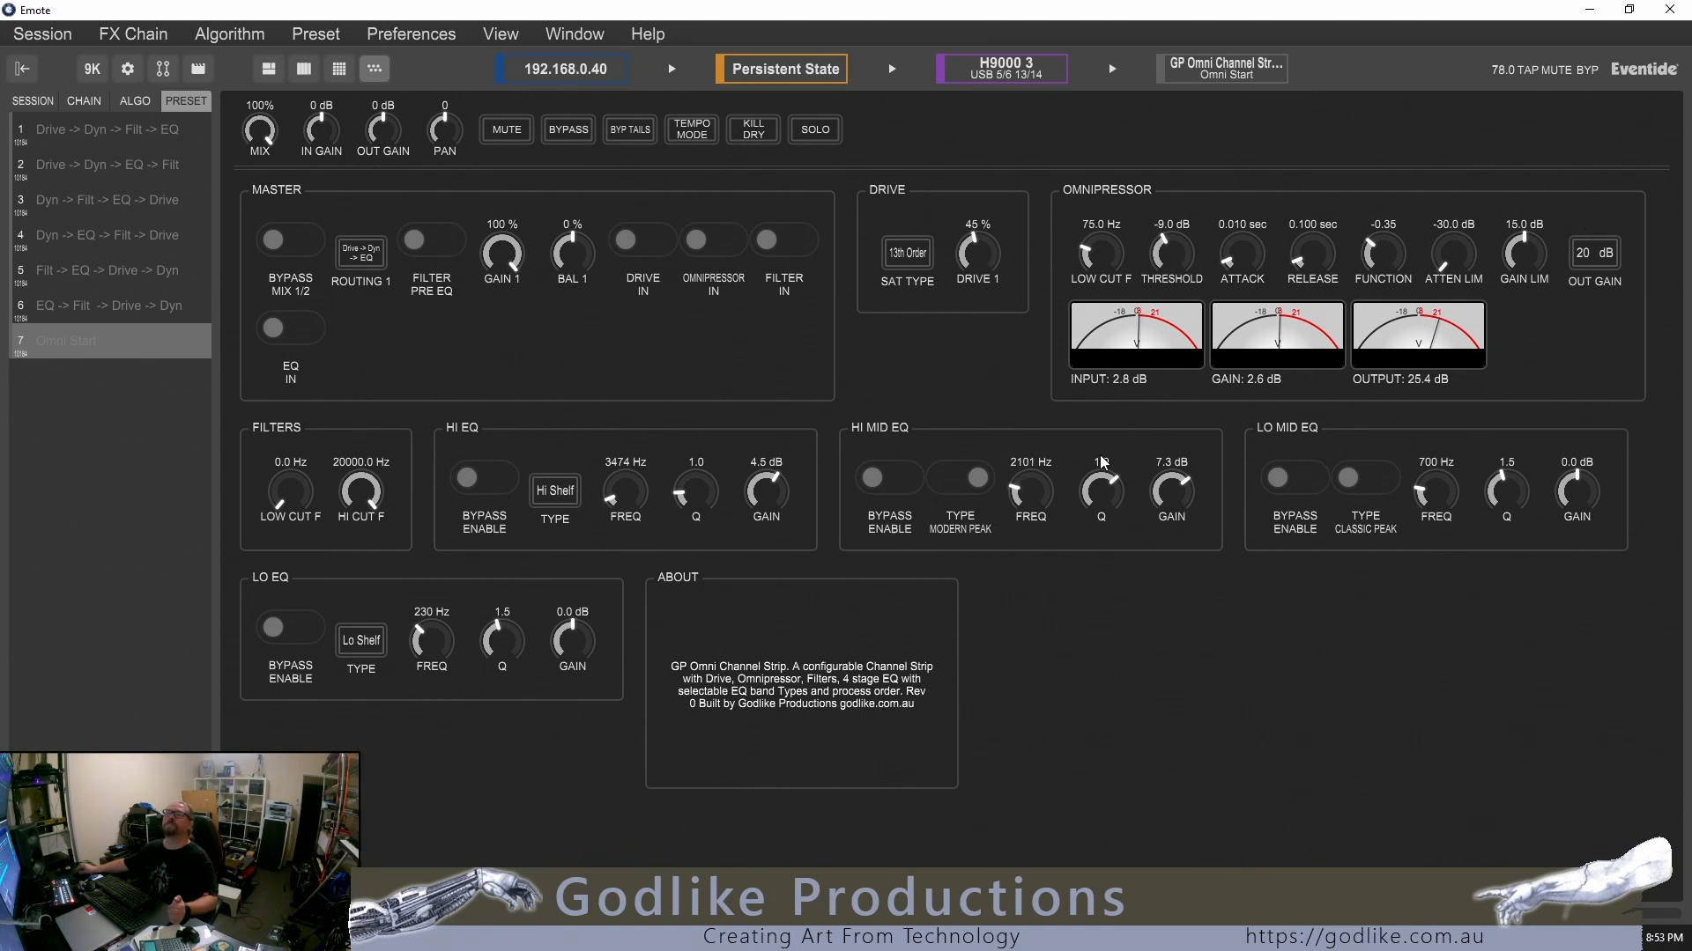
{"action": "left_click_drag", "start_coordinate": [1171, 491], "coordinate": [1172, 499]}
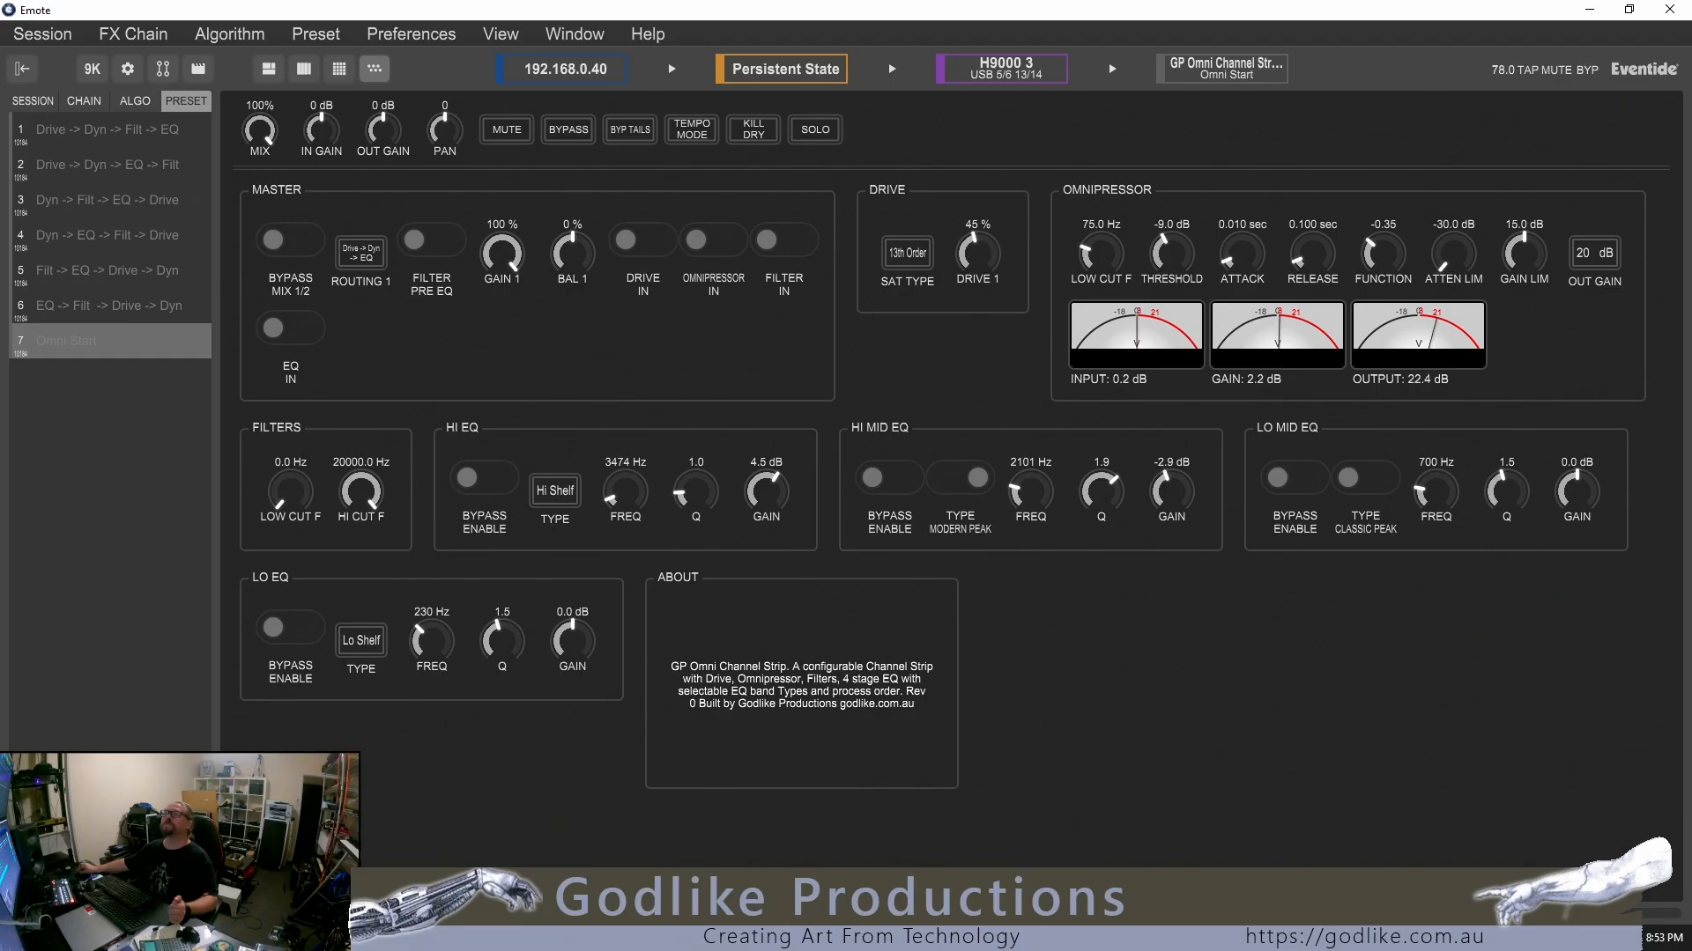
Set the Lo Mid EQ to Modern Peak at 608 Hz with a Q of 0.9 and 8.5 dB gain
{"action": "left_click_drag", "start_coordinate": [1525, 498], "coordinate": [1580, 471]}
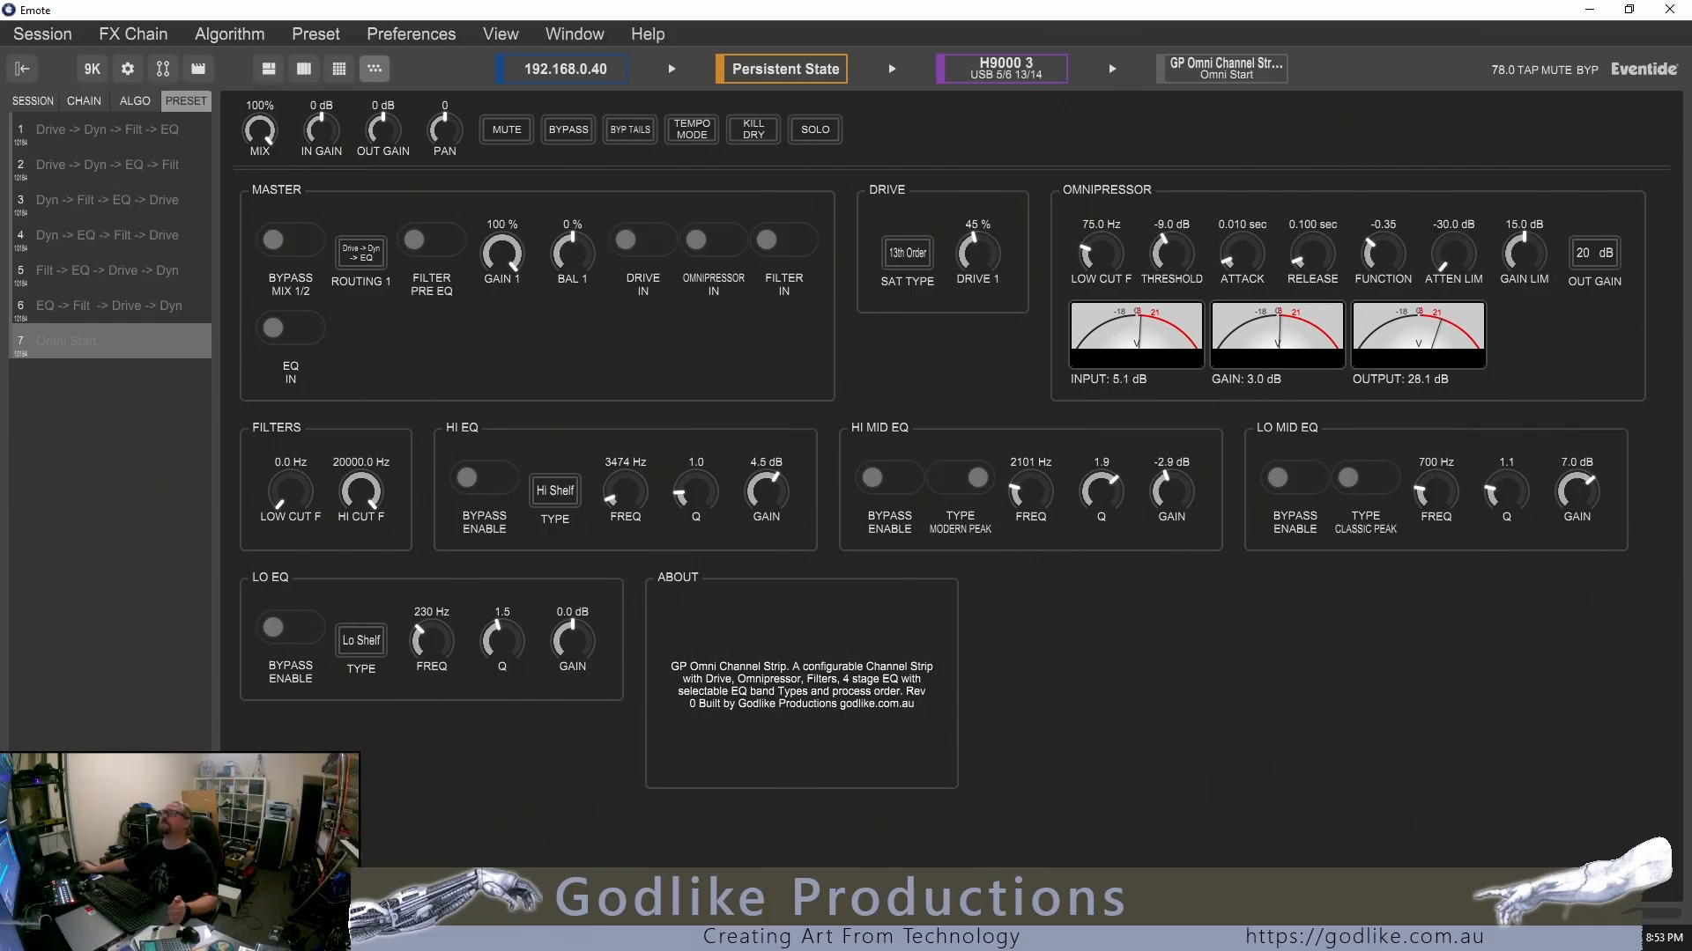
{"action": "left_click_drag", "start_coordinate": [1445, 491], "coordinate": [1445, 511]}
{"action": "left_click_drag", "start_coordinate": [1436, 499], "coordinate": [1436, 490]}
{"action": "mouse_move", "coordinate": [1577, 494]}
{"action": "left_mouse_down"}
{"action": "mouse_move", "coordinate": [1565, 457]}
{"action": "mouse_move", "coordinate": [1508, 499]}
{"action": "mouse_move", "coordinate": [1577, 510]}
{"action": "left_mouse_up"}
{"action": "left_click", "coordinate": [1365, 477]}
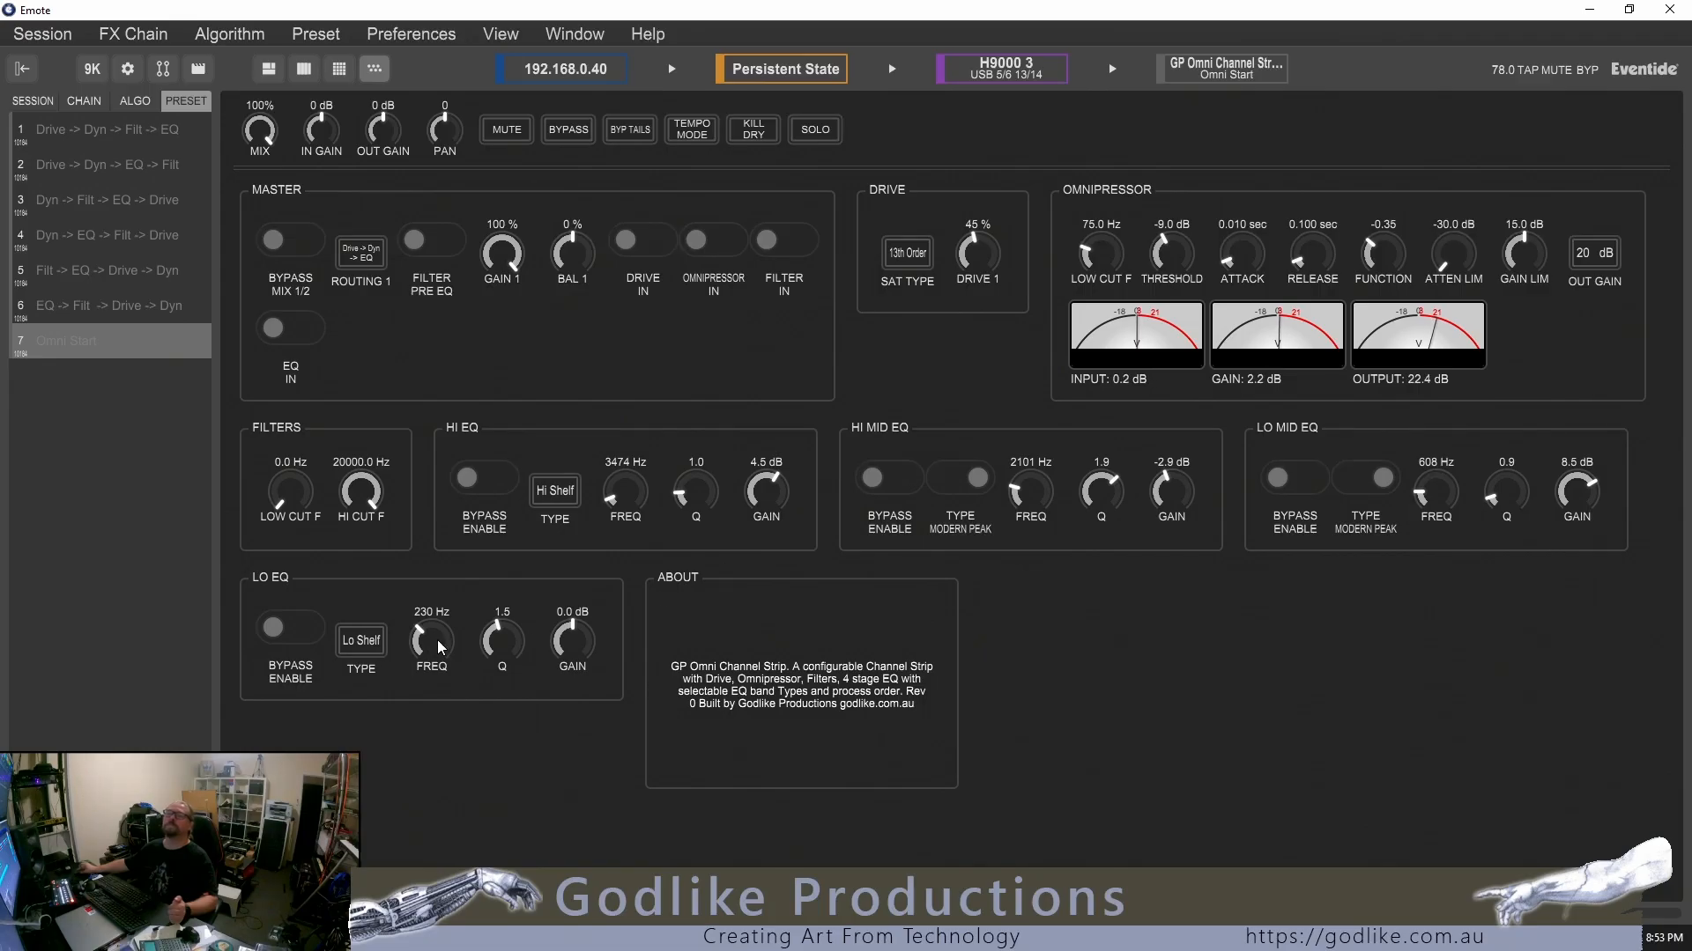
Set the Lo EQ to 256 Hz with 1.4 dB gain, and the filter low cut to 98.0 Hz
{"action": "left_click_drag", "start_coordinate": [436, 649], "coordinate": [436, 659]}
{"action": "left_click_drag", "start_coordinate": [573, 641], "coordinate": [573, 636]}
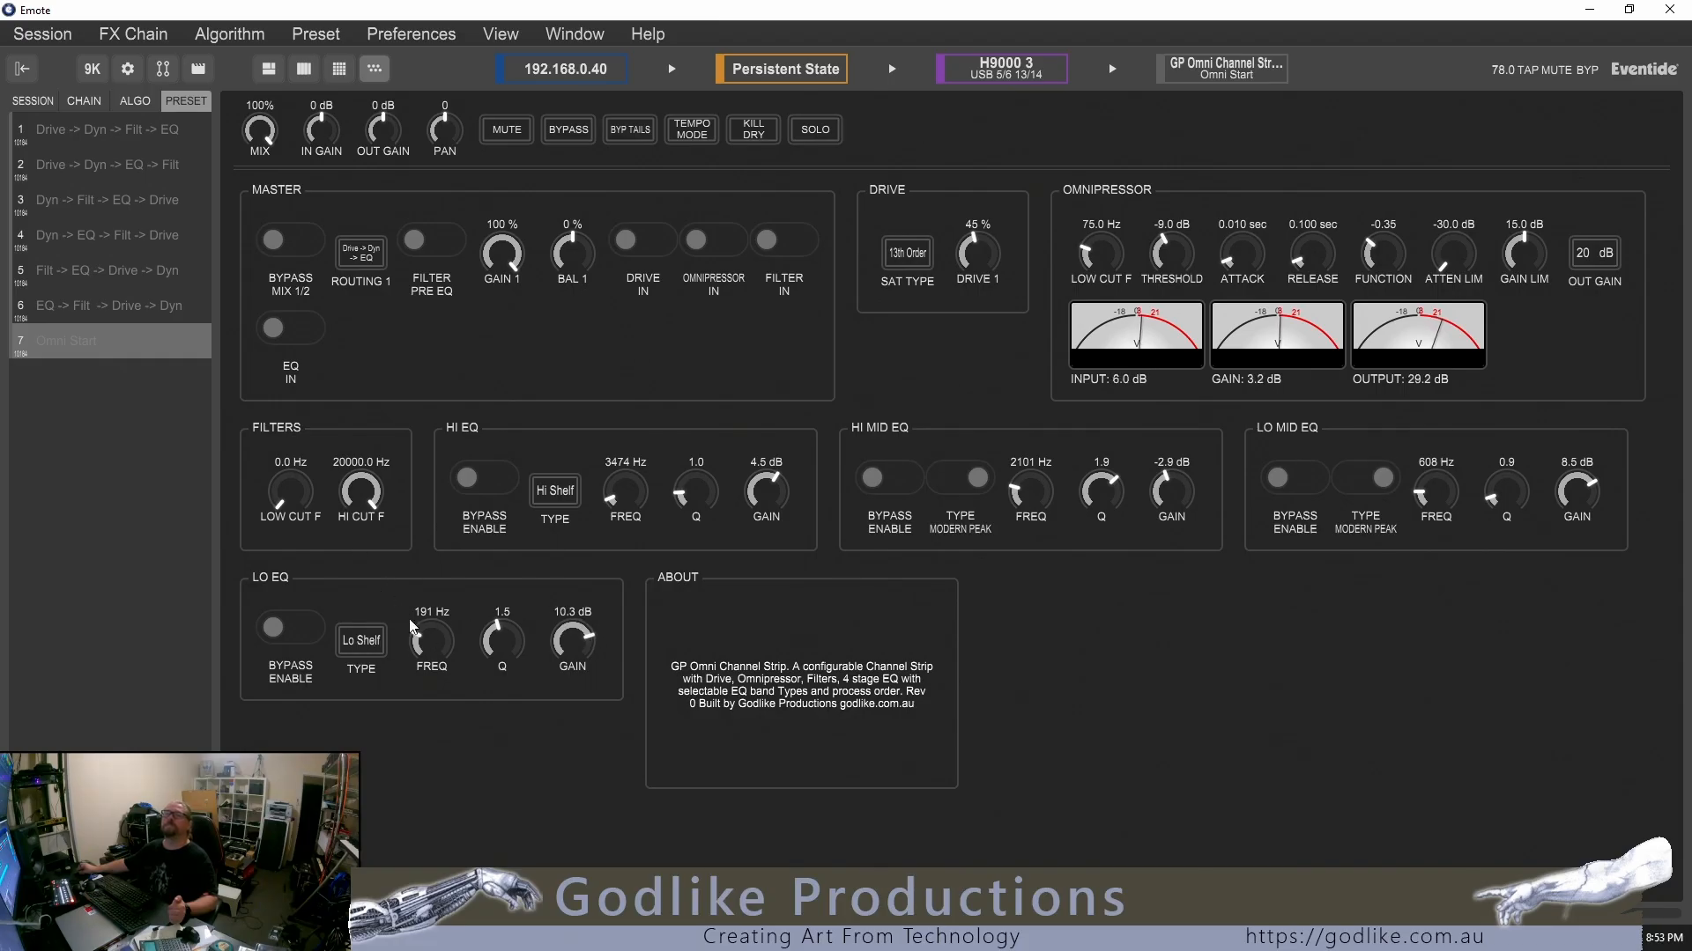
{"action": "left_click_drag", "start_coordinate": [431, 642], "coordinate": [432, 628]}
{"action": "left_click_drag", "start_coordinate": [291, 494], "coordinate": [291, 481]}
{"action": "left_click_drag", "start_coordinate": [577, 647], "coordinate": [577, 686]}
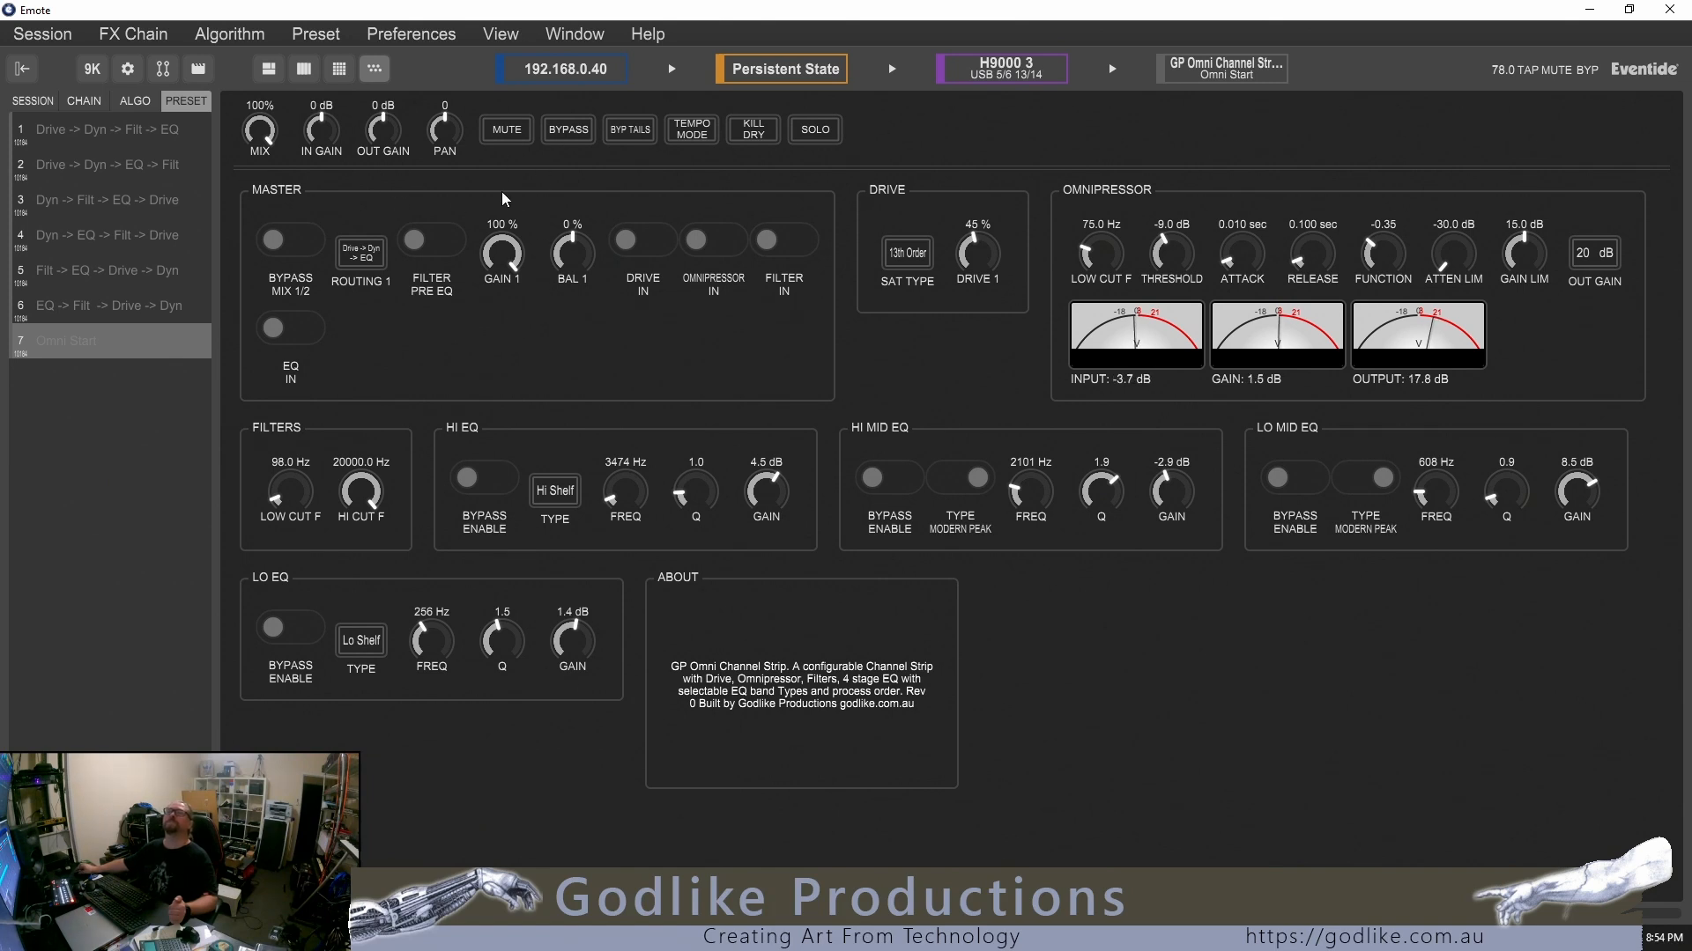
Change the routing to Dyn -> EQ -> Drive and set the drive amount to 83 %
{"action": "left_click", "coordinate": [366, 254]}
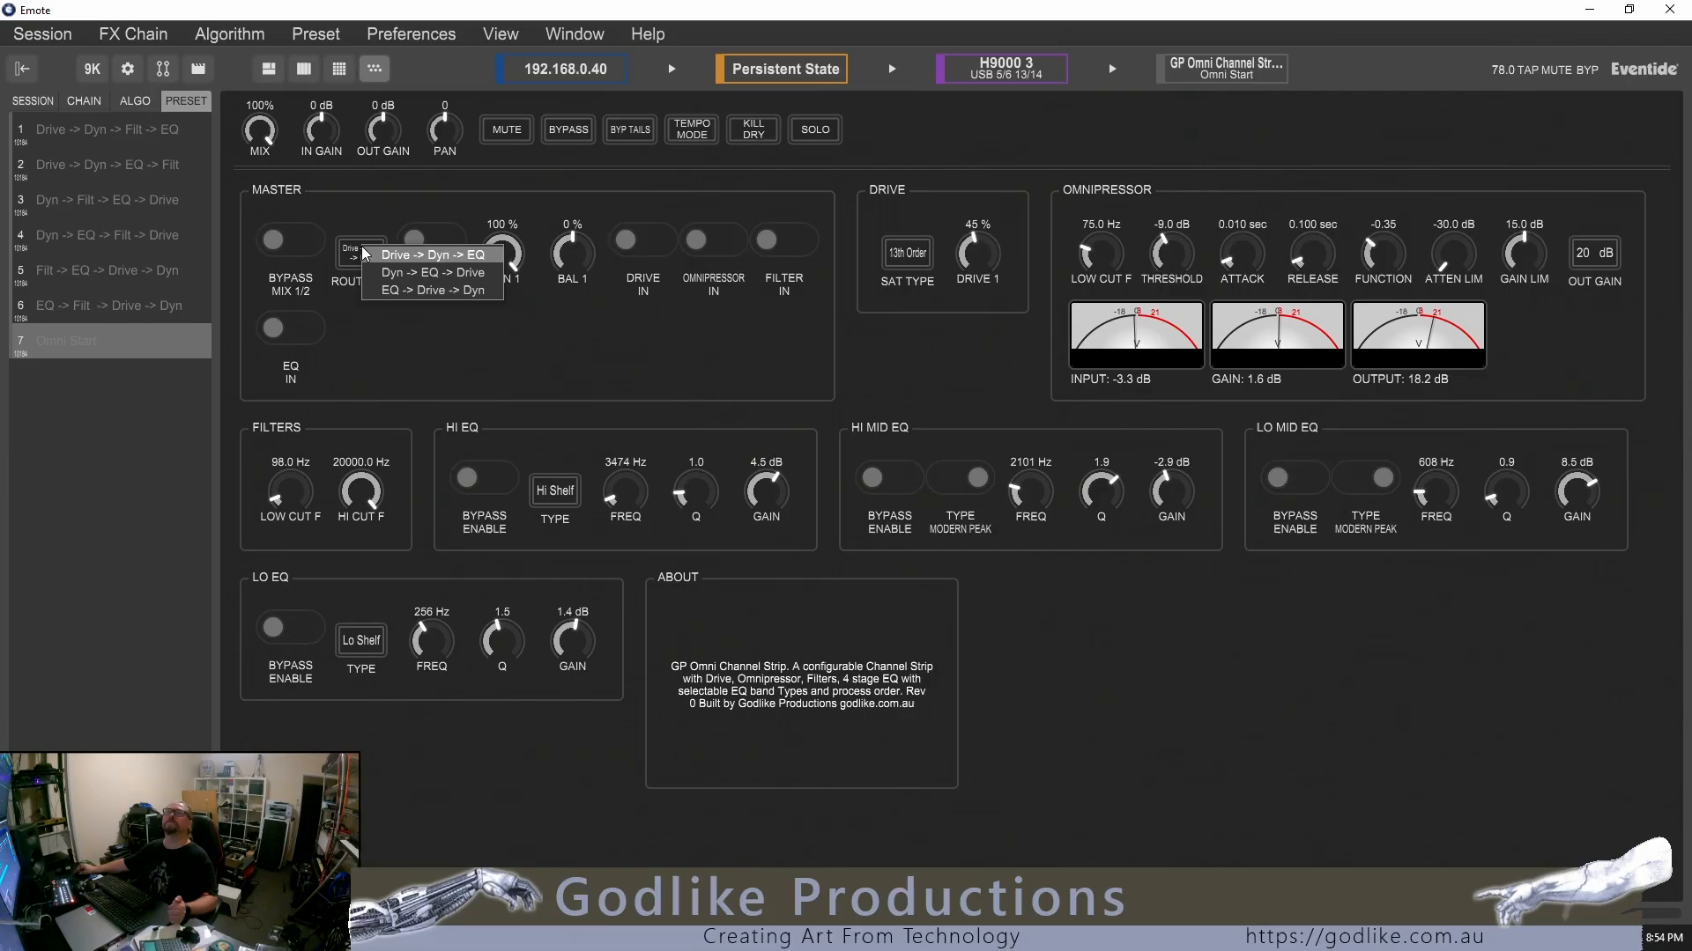
{"action": "left_click", "coordinate": [409, 280]}
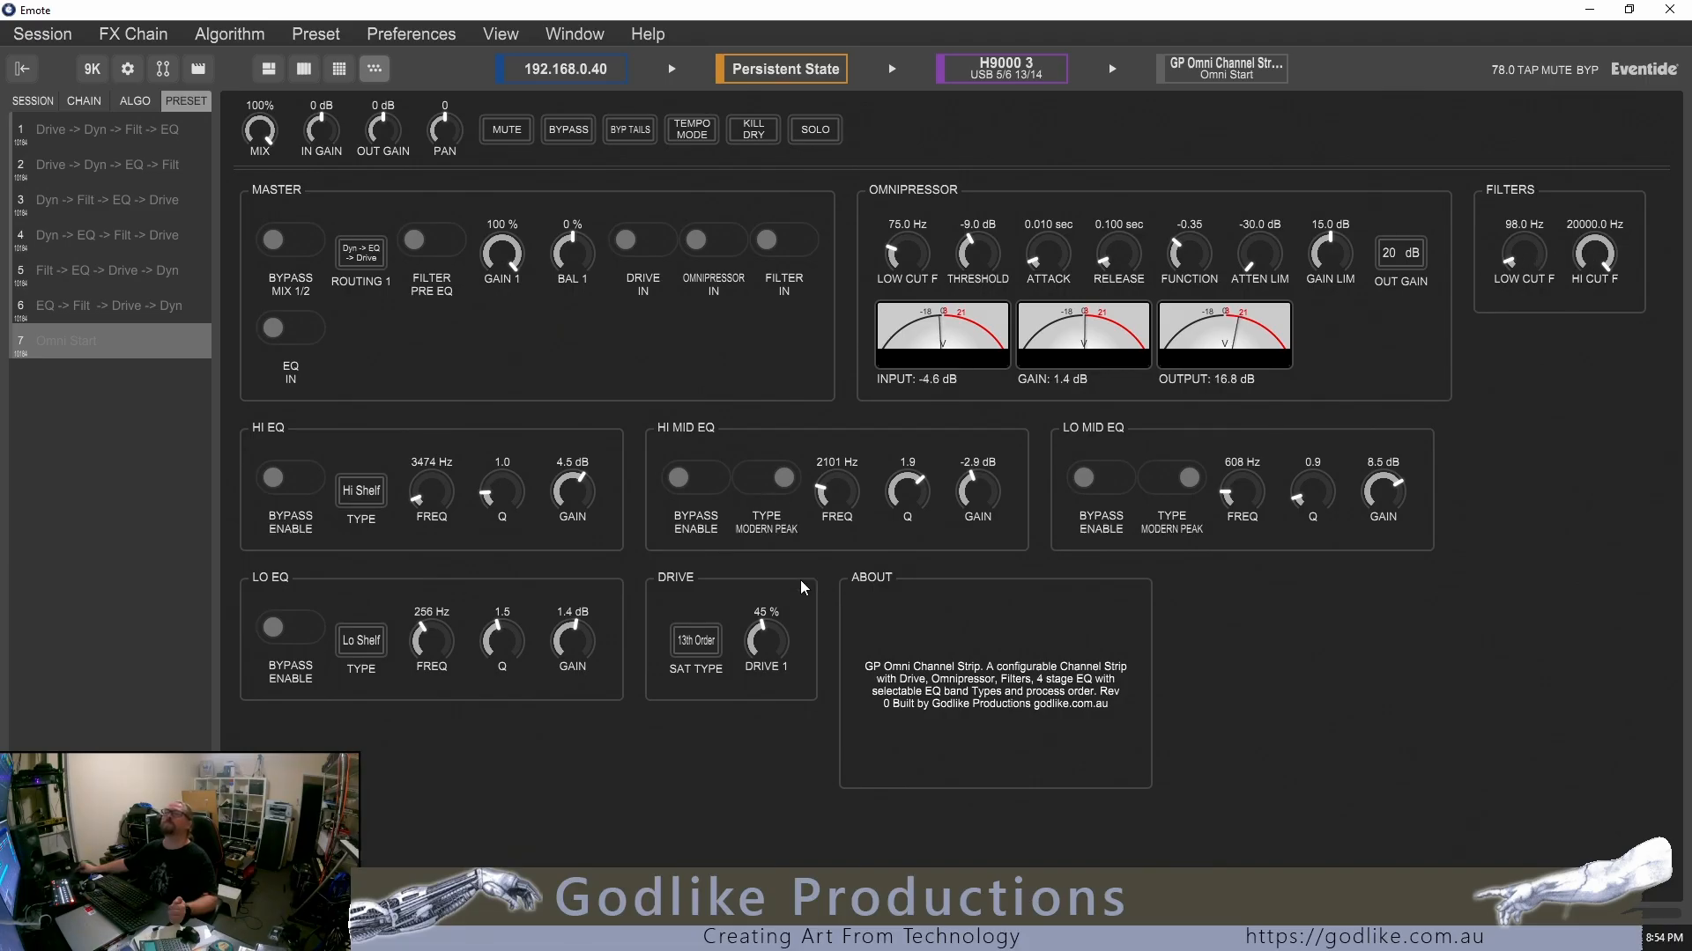
{"action": "left_click_drag", "start_coordinate": [763, 647], "coordinate": [763, 577]}
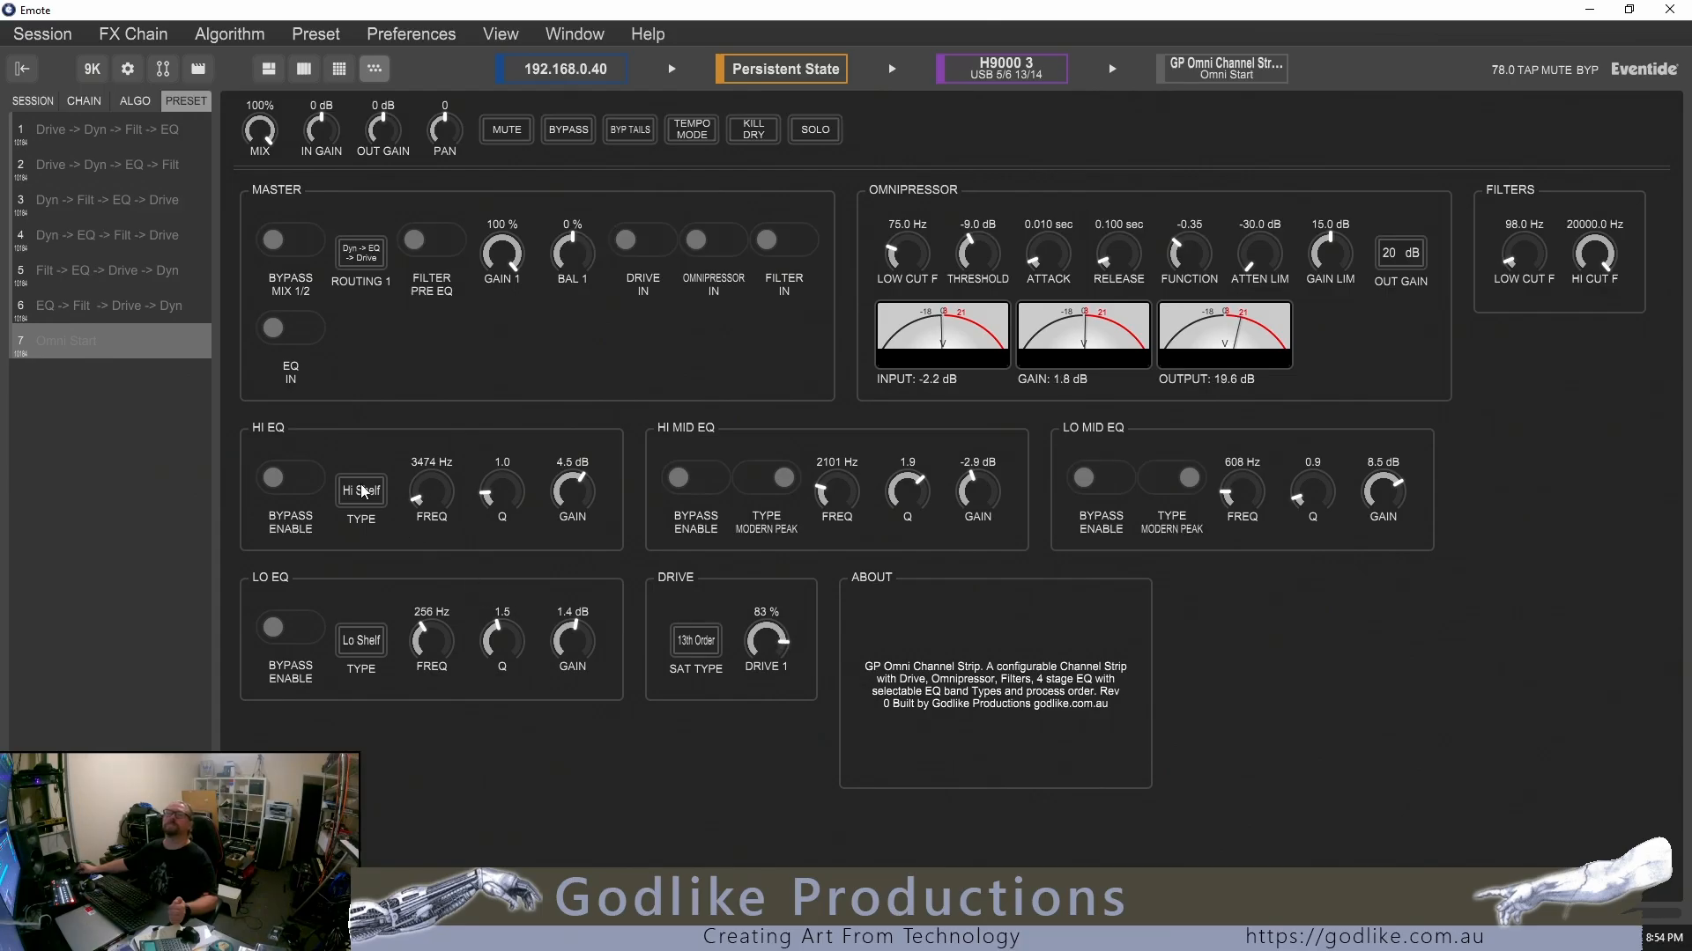
Bypass the Hi EQ and set the Hi Mid EQ to Modern Peak with 11.5 dB gain and a Q of 2.0, comparing bypass and Classic Peak
{"action": "left_click", "coordinate": [313, 485]}
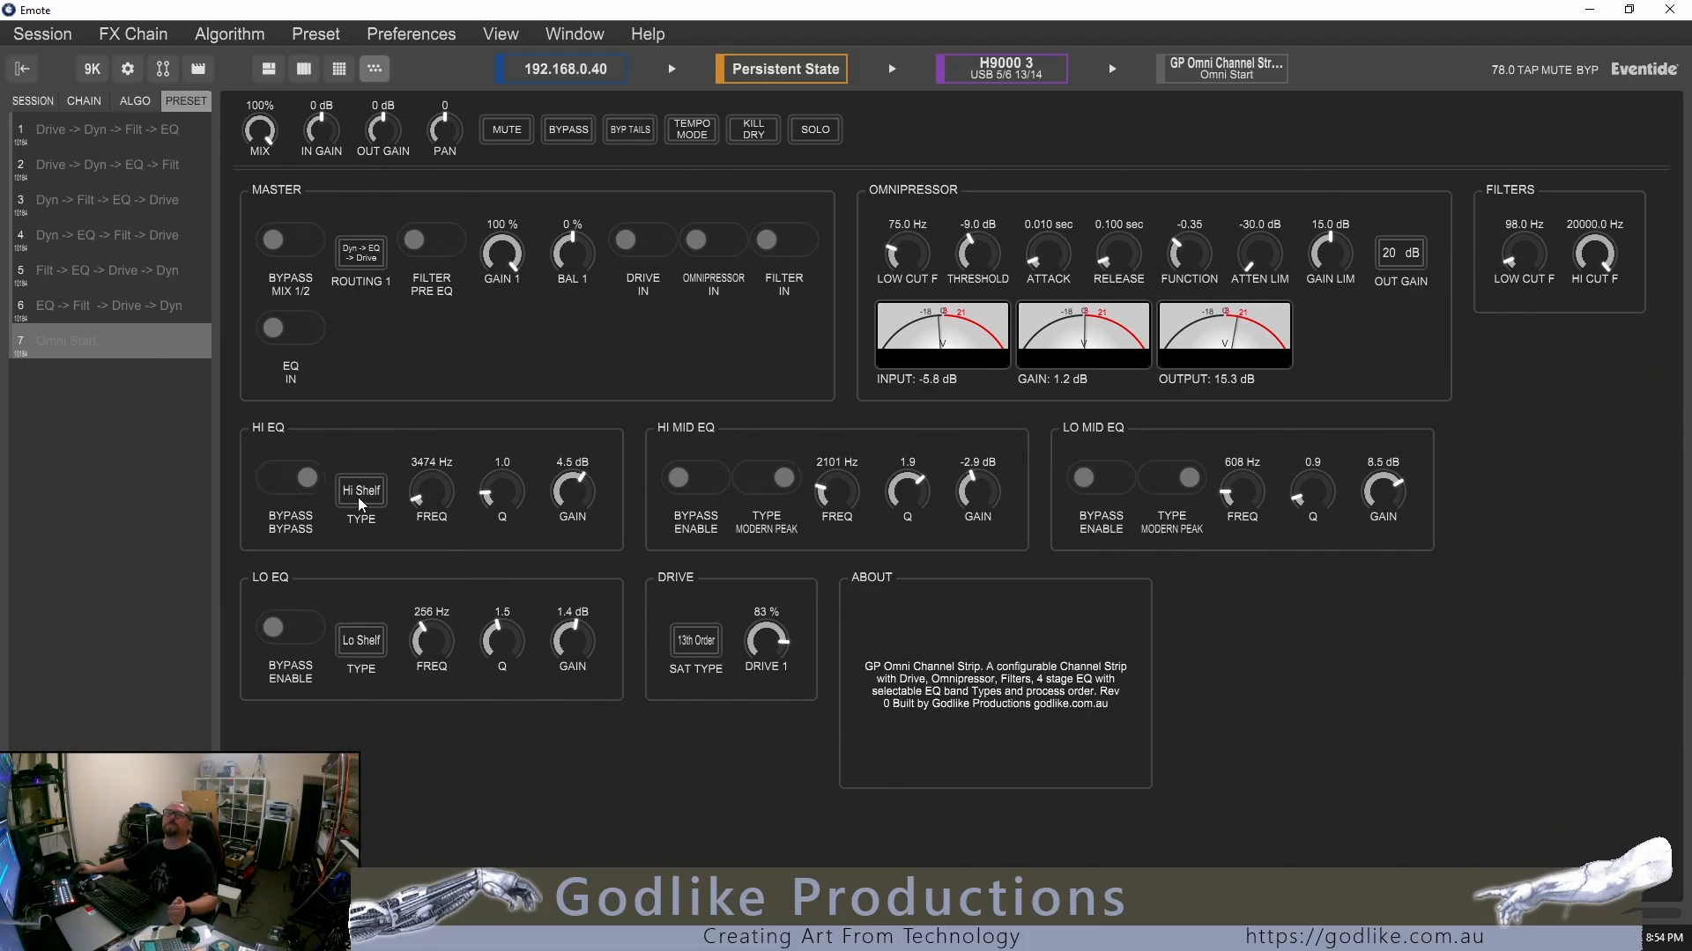
{"action": "left_click", "coordinate": [705, 475]}
{"action": "left_click_drag", "start_coordinate": [976, 488], "coordinate": [976, 404]}
{"action": "left_click", "coordinate": [704, 476]}
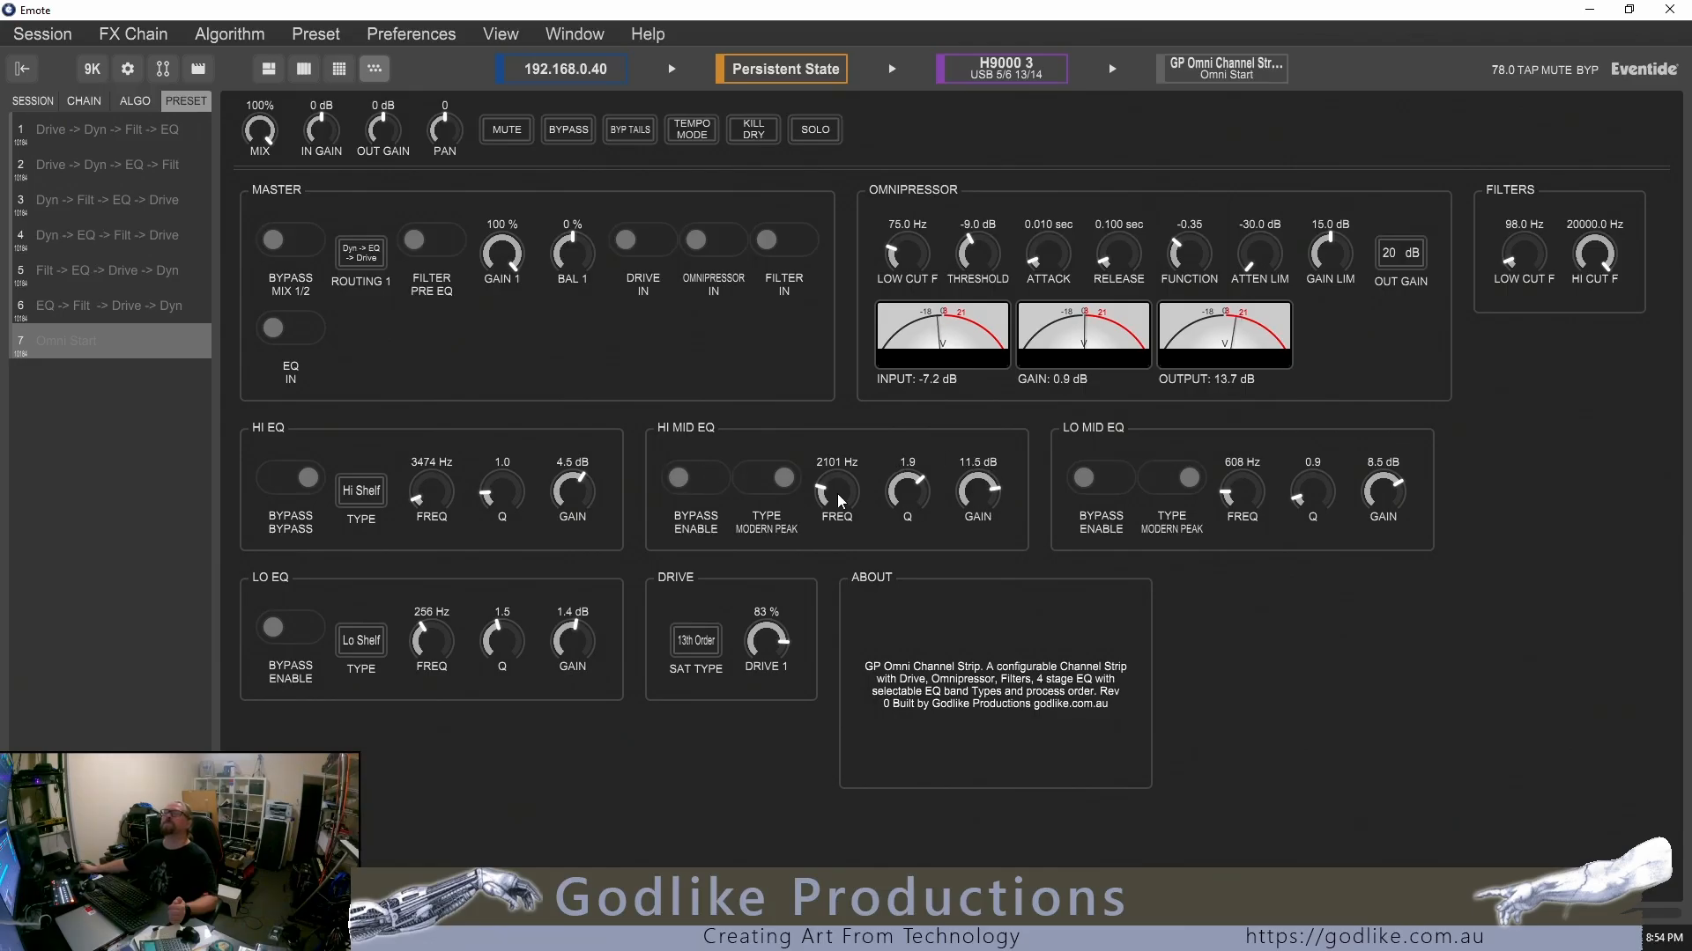
{"action": "left_click_drag", "start_coordinate": [907, 489], "coordinate": [908, 471]}
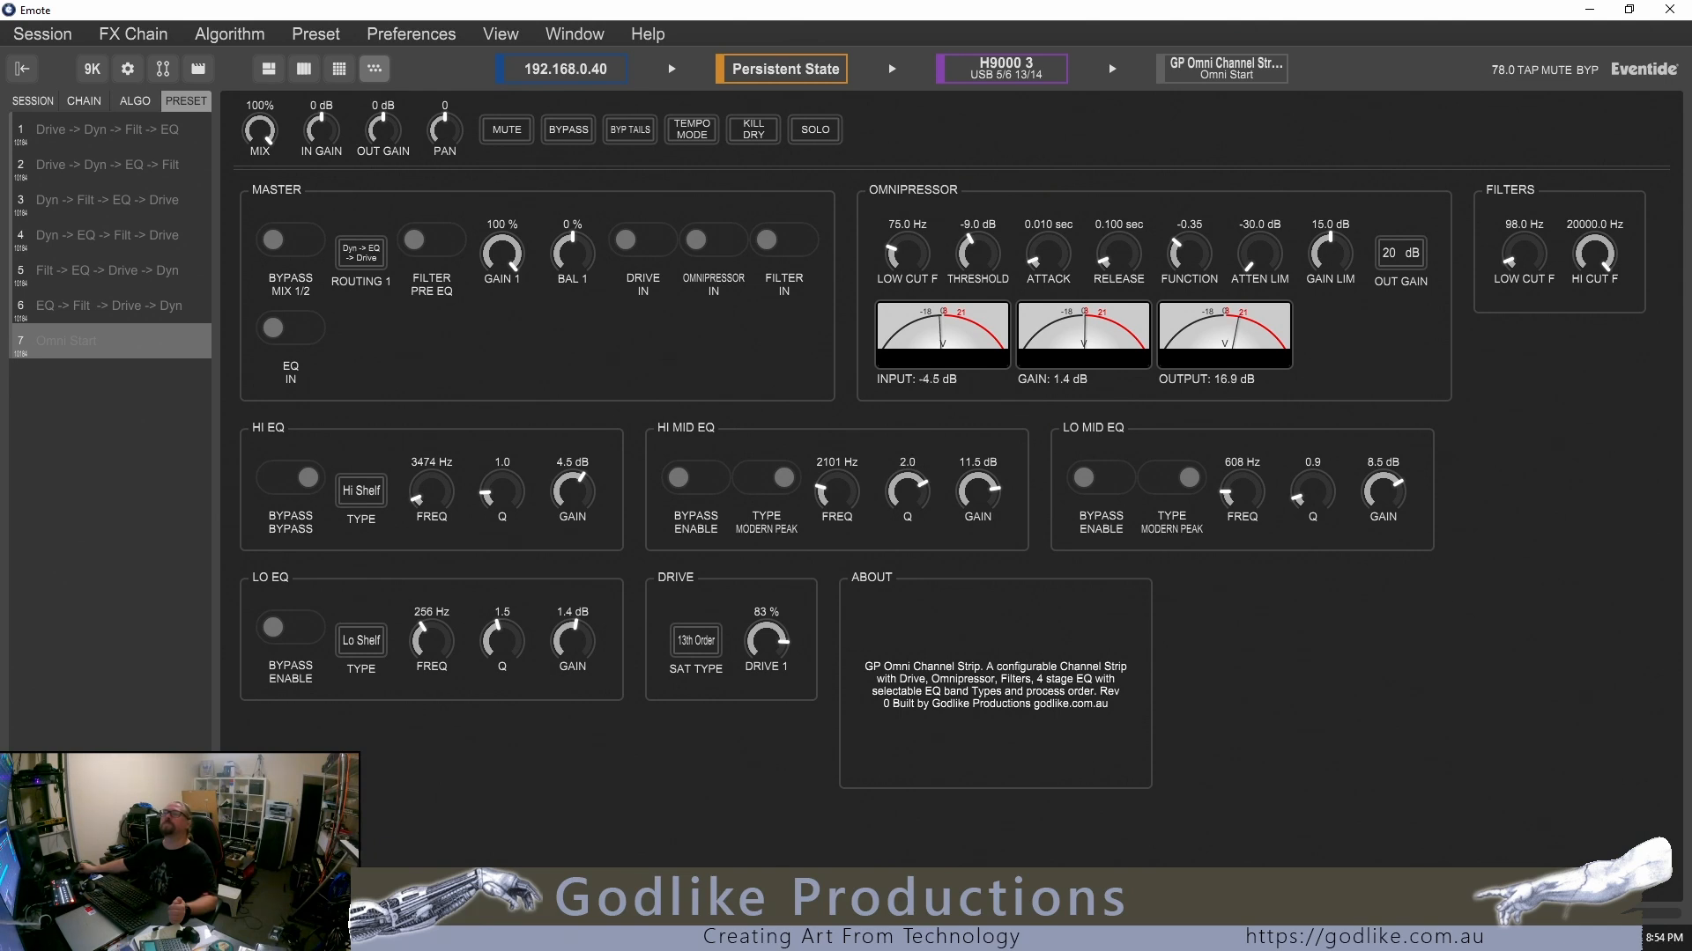
{"action": "left_click", "coordinate": [779, 490]}
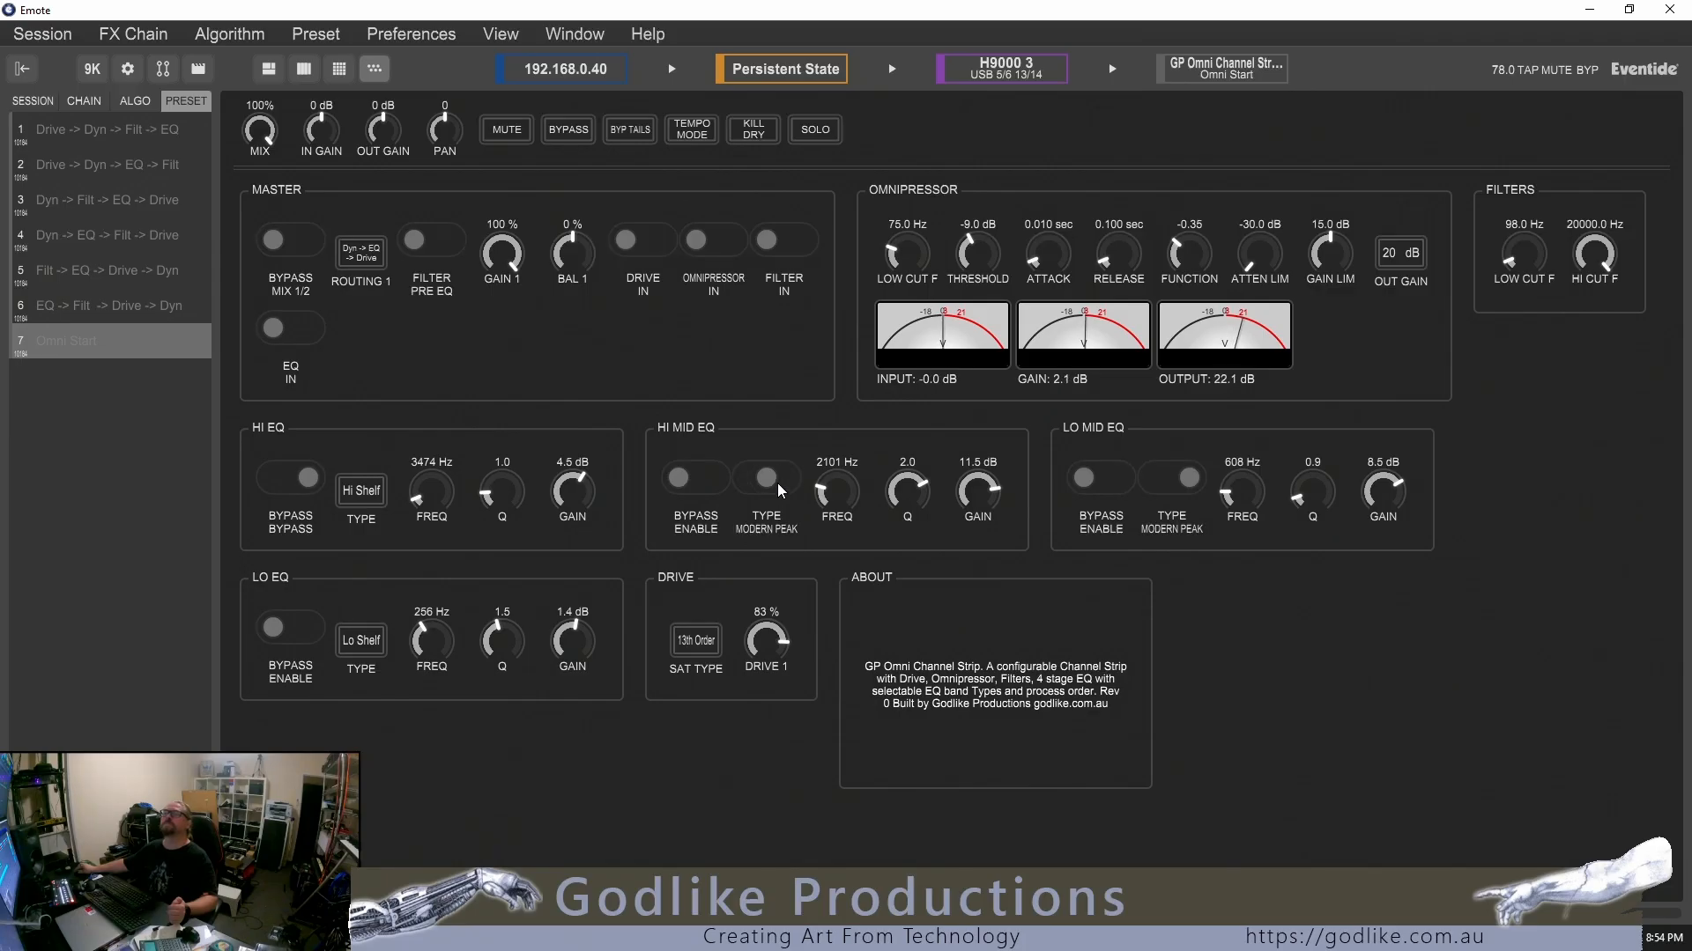
{"action": "left_click", "coordinate": [701, 478]}
{"action": "left_click", "coordinate": [690, 480]}
Set the Lo Mid EQ to Classic Peak at 599 Hz with a Q of 0.8 and -5.1 dB gain
{"action": "left_click_drag", "start_coordinate": [1383, 498], "coordinate": [1383, 586]}
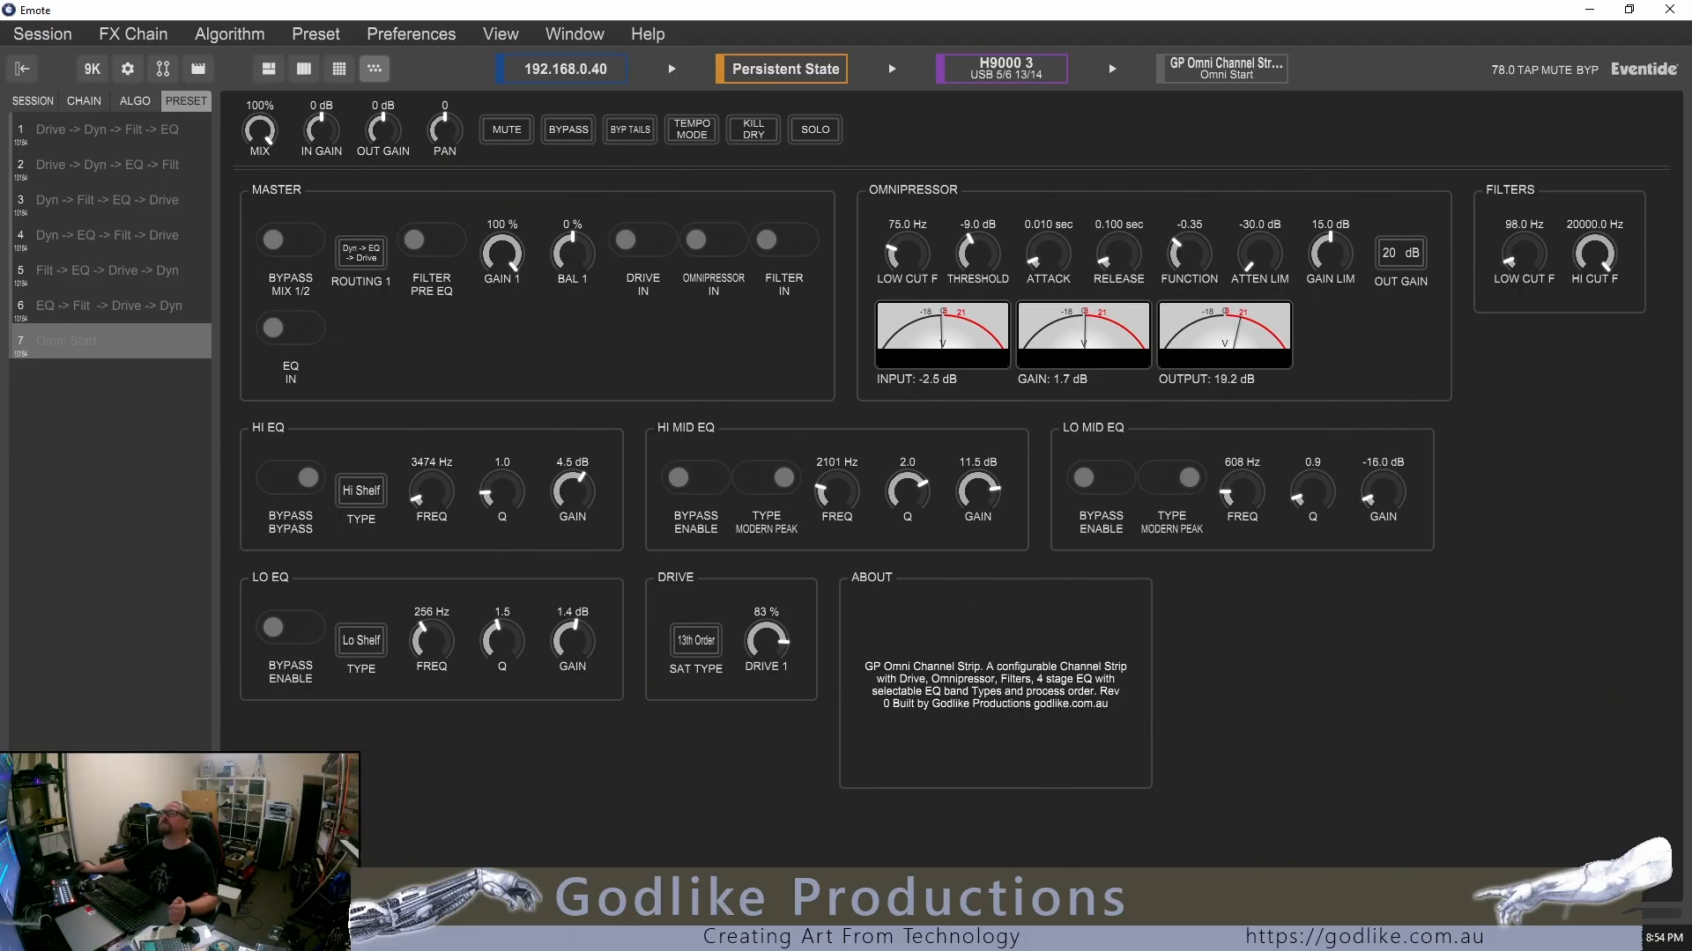
{"action": "left_click_drag", "start_coordinate": [1309, 507], "coordinate": [1236, 499]}
{"action": "left_click", "coordinate": [1165, 476]}
{"action": "mouse_move", "coordinate": [1384, 495]}
{"action": "left_mouse_down"}
{"action": "mouse_move", "coordinate": [1383, 472]}
{"action": "mouse_move", "coordinate": [1384, 491]}
{"action": "left_mouse_up"}
Try the Omnipressor with a 21.0 dB gain limit and a function of -0.95, and reduce the gain limit to 10.5 dB
{"action": "left_click_drag", "start_coordinate": [1330, 255], "coordinate": [1330, 252]}
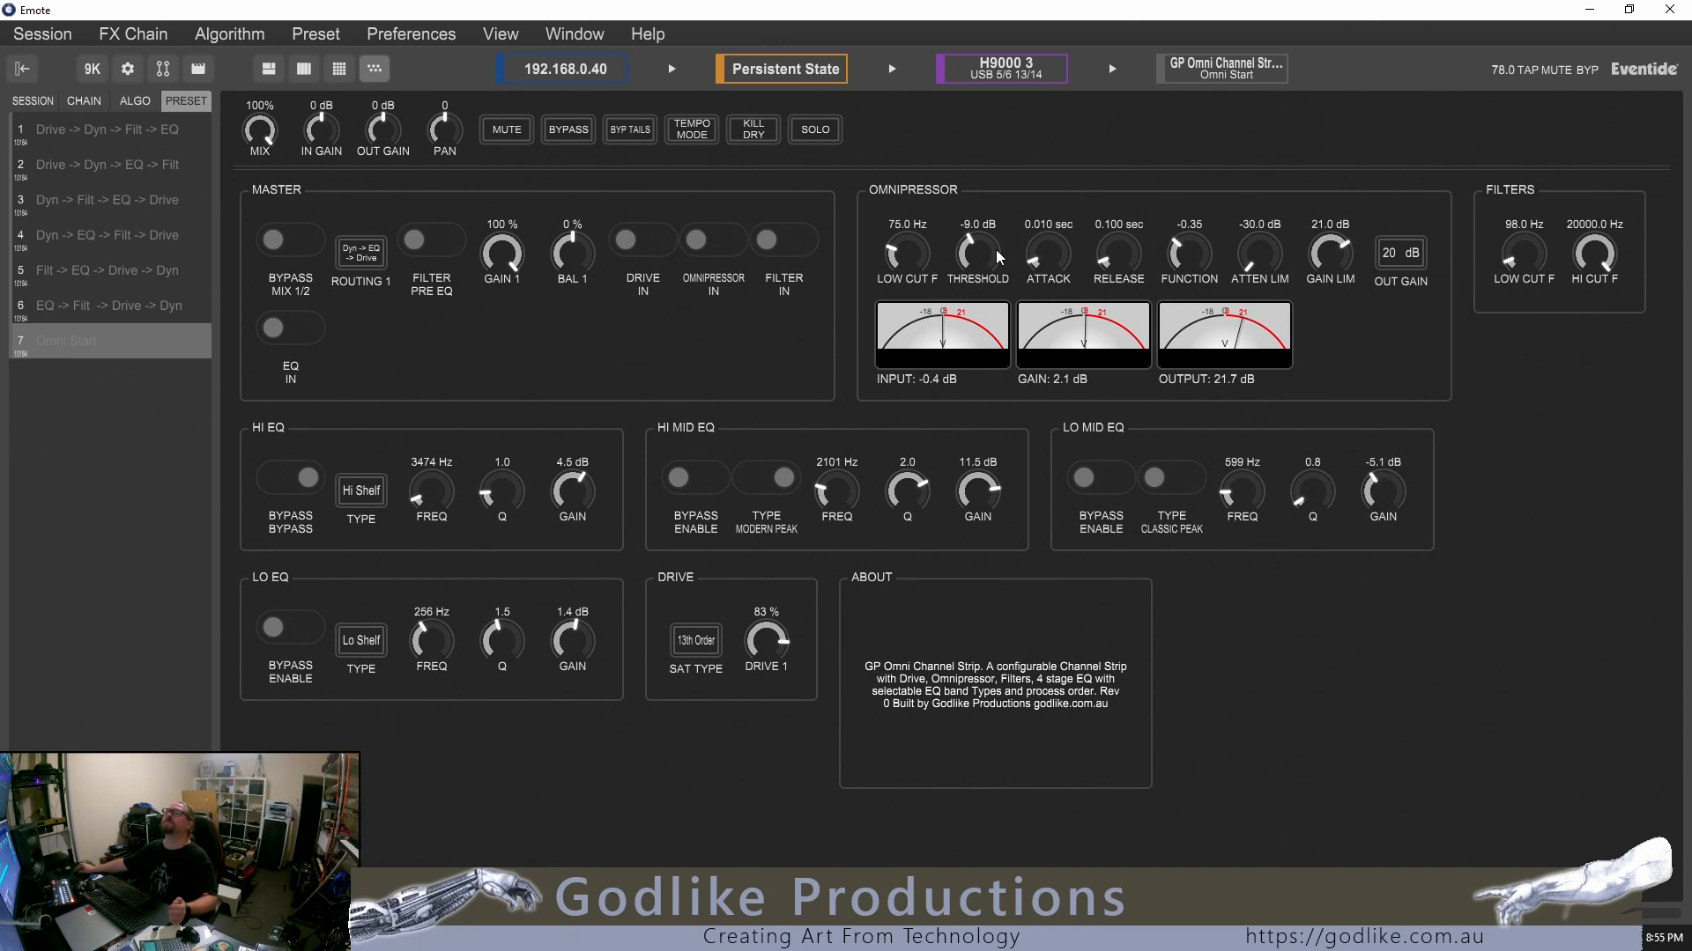
{"action": "left_click_drag", "start_coordinate": [1181, 261], "coordinate": [1181, 287]}
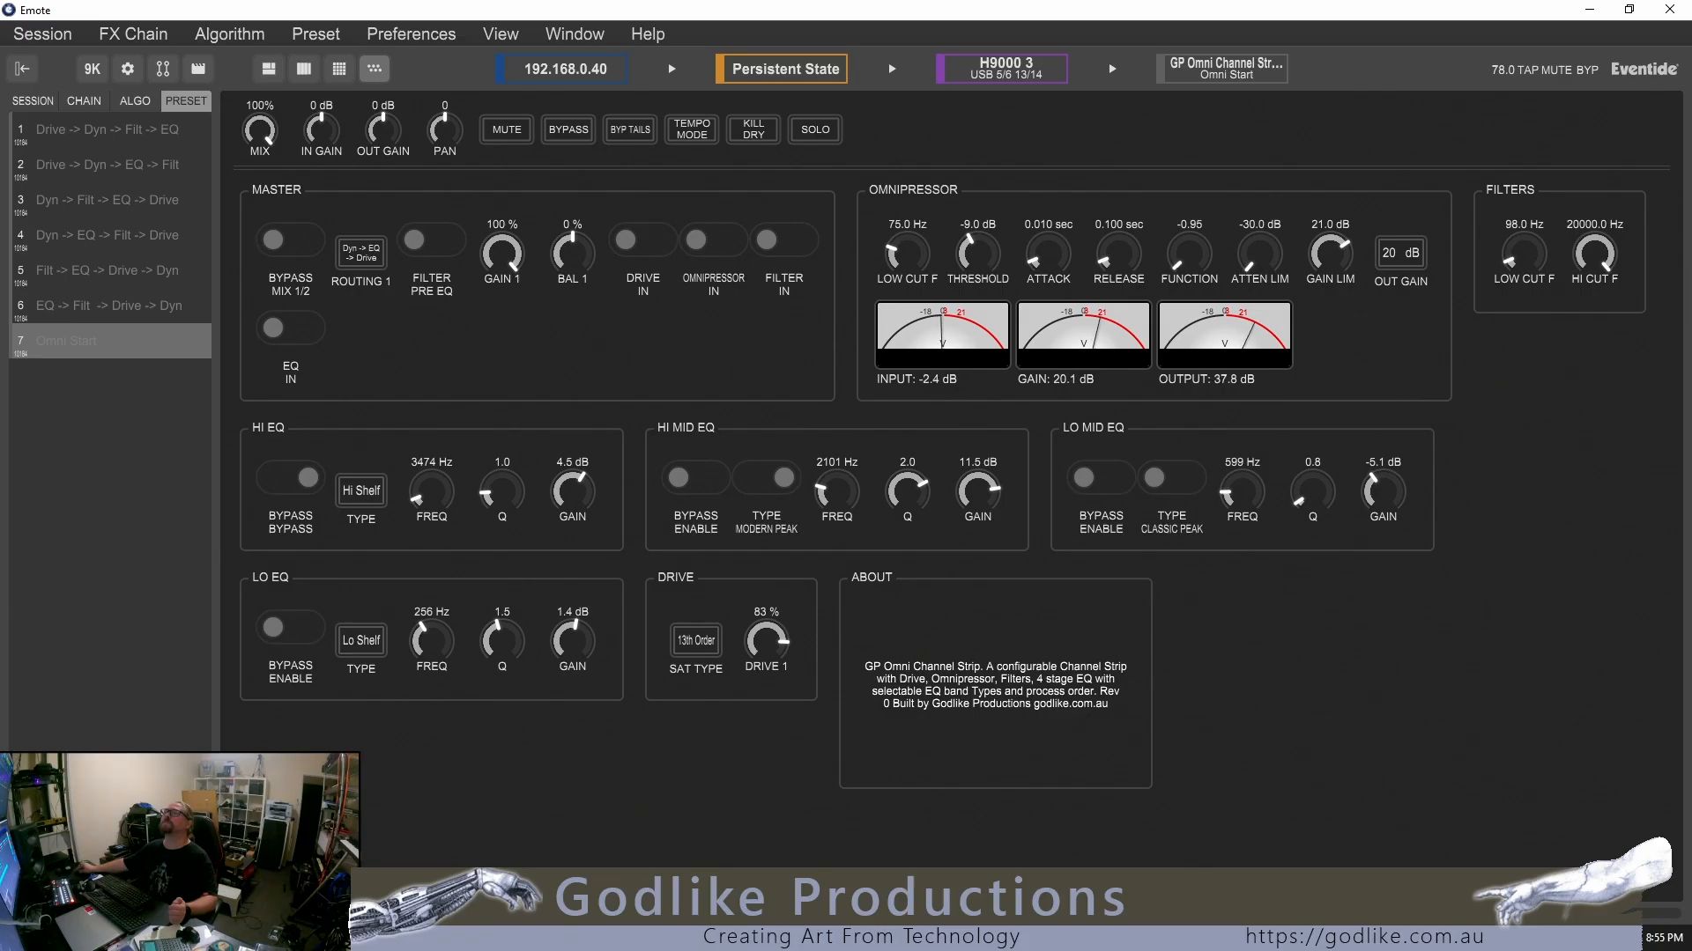
{"action": "left_click_drag", "start_coordinate": [1330, 252], "coordinate": [1329, 275]}
Set the Omnipressor attack to 0.016 sec, the function to 0.80 and the threshold to -14.5 dB
{"action": "left_click_drag", "start_coordinate": [1053, 272], "coordinate": [1053, 263]}
{"action": "left_click_drag", "start_coordinate": [1184, 259], "coordinate": [1184, 123]}
{"action": "left_click_drag", "start_coordinate": [1020, 262], "coordinate": [961, 273]}
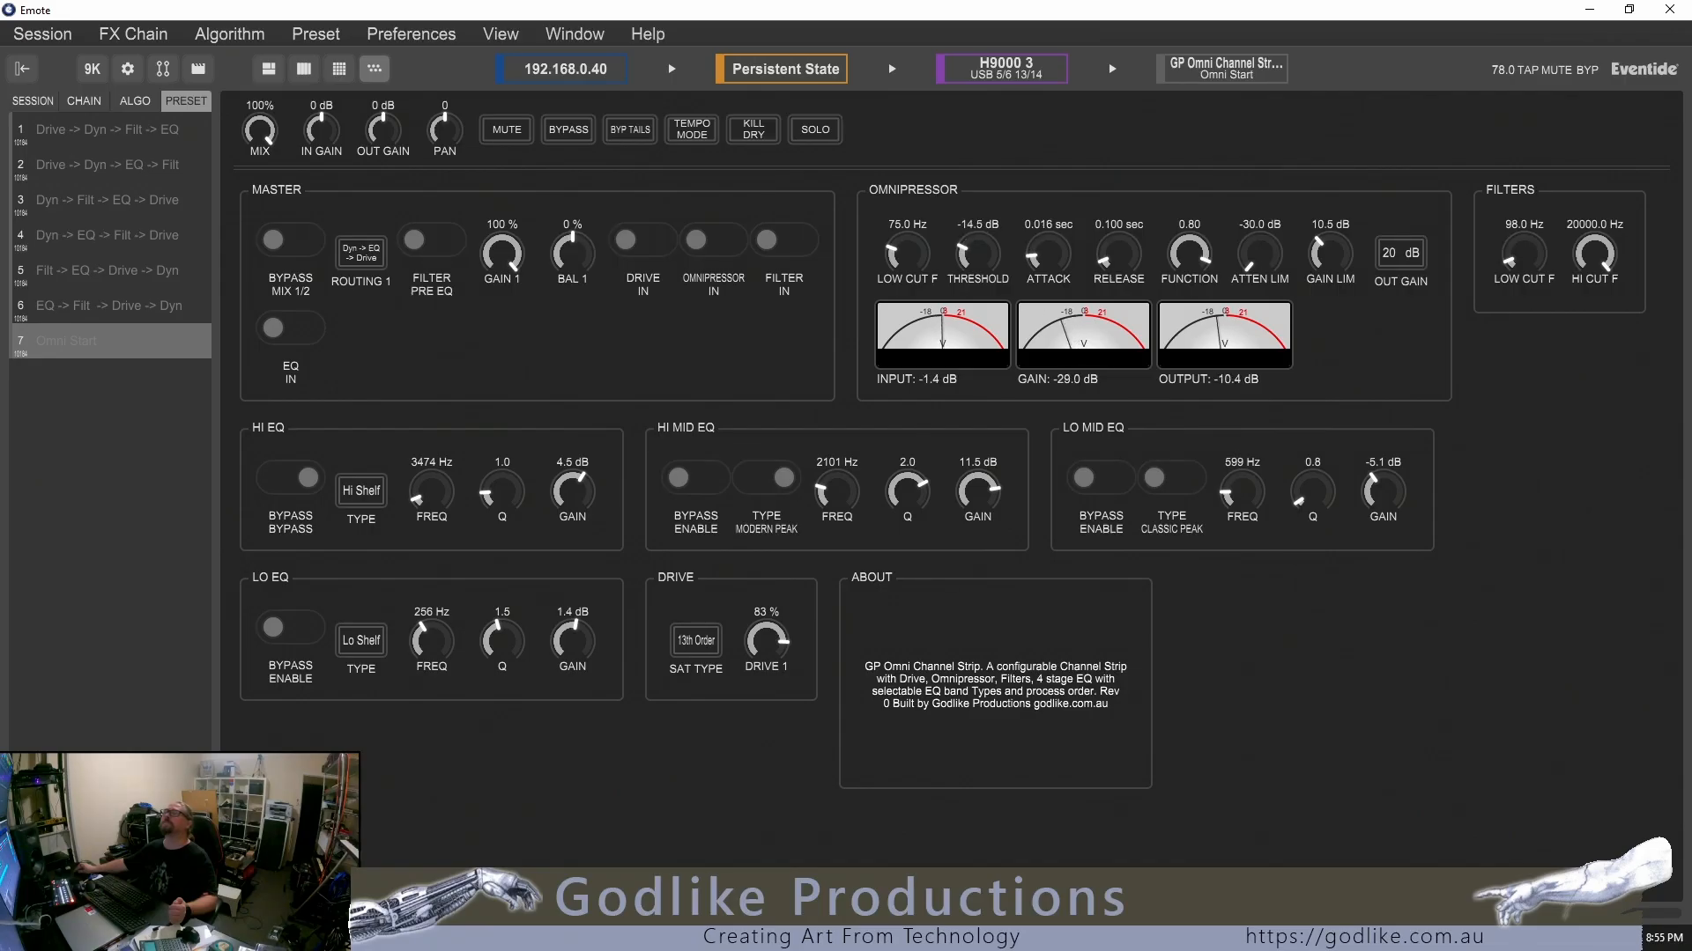
Set the Omnipressor gain limit to 20.5 dB, the function to 0.40 and the attenuation limit to -24.5 dB
{"action": "mouse_move", "coordinate": [1330, 256]}
{"action": "left_mouse_down"}
{"action": "mouse_move", "coordinate": [1330, 239]}
{"action": "mouse_move", "coordinate": [1265, 261]}
{"action": "mouse_move", "coordinate": [1264, 226]}
{"action": "mouse_move", "coordinate": [1330, 241]}
{"action": "left_mouse_up"}
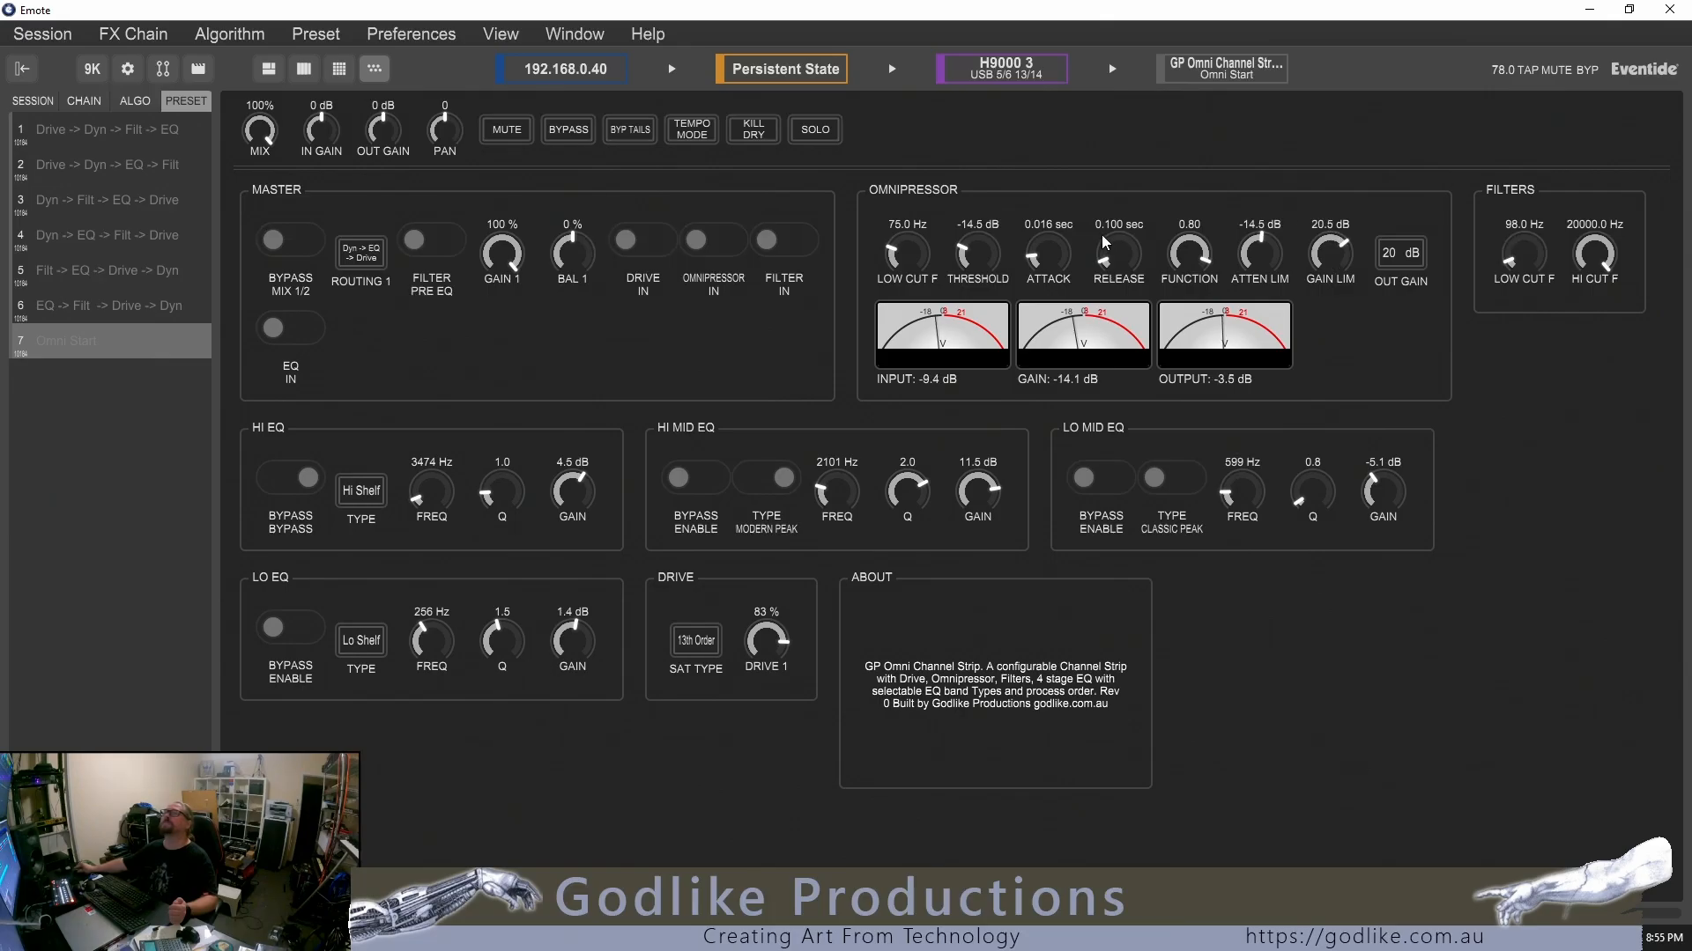
{"action": "left_click_drag", "start_coordinate": [1183, 258], "coordinate": [1182, 265]}
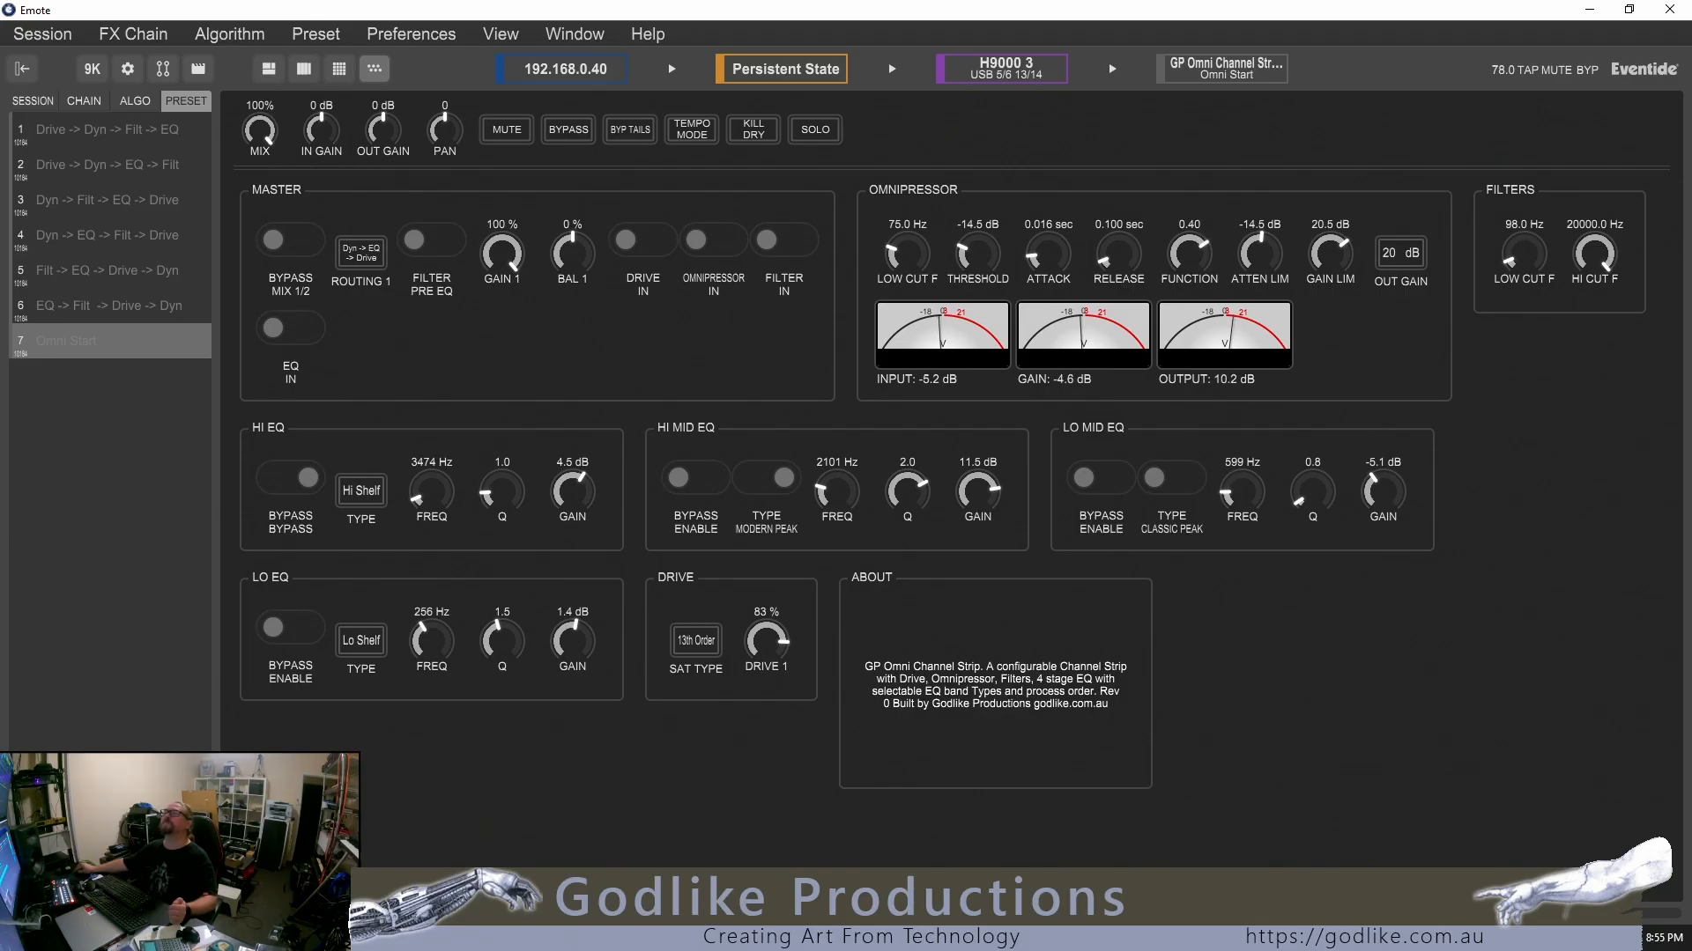
{"action": "left_click_drag", "start_coordinate": [1259, 254], "coordinate": [1260, 269]}
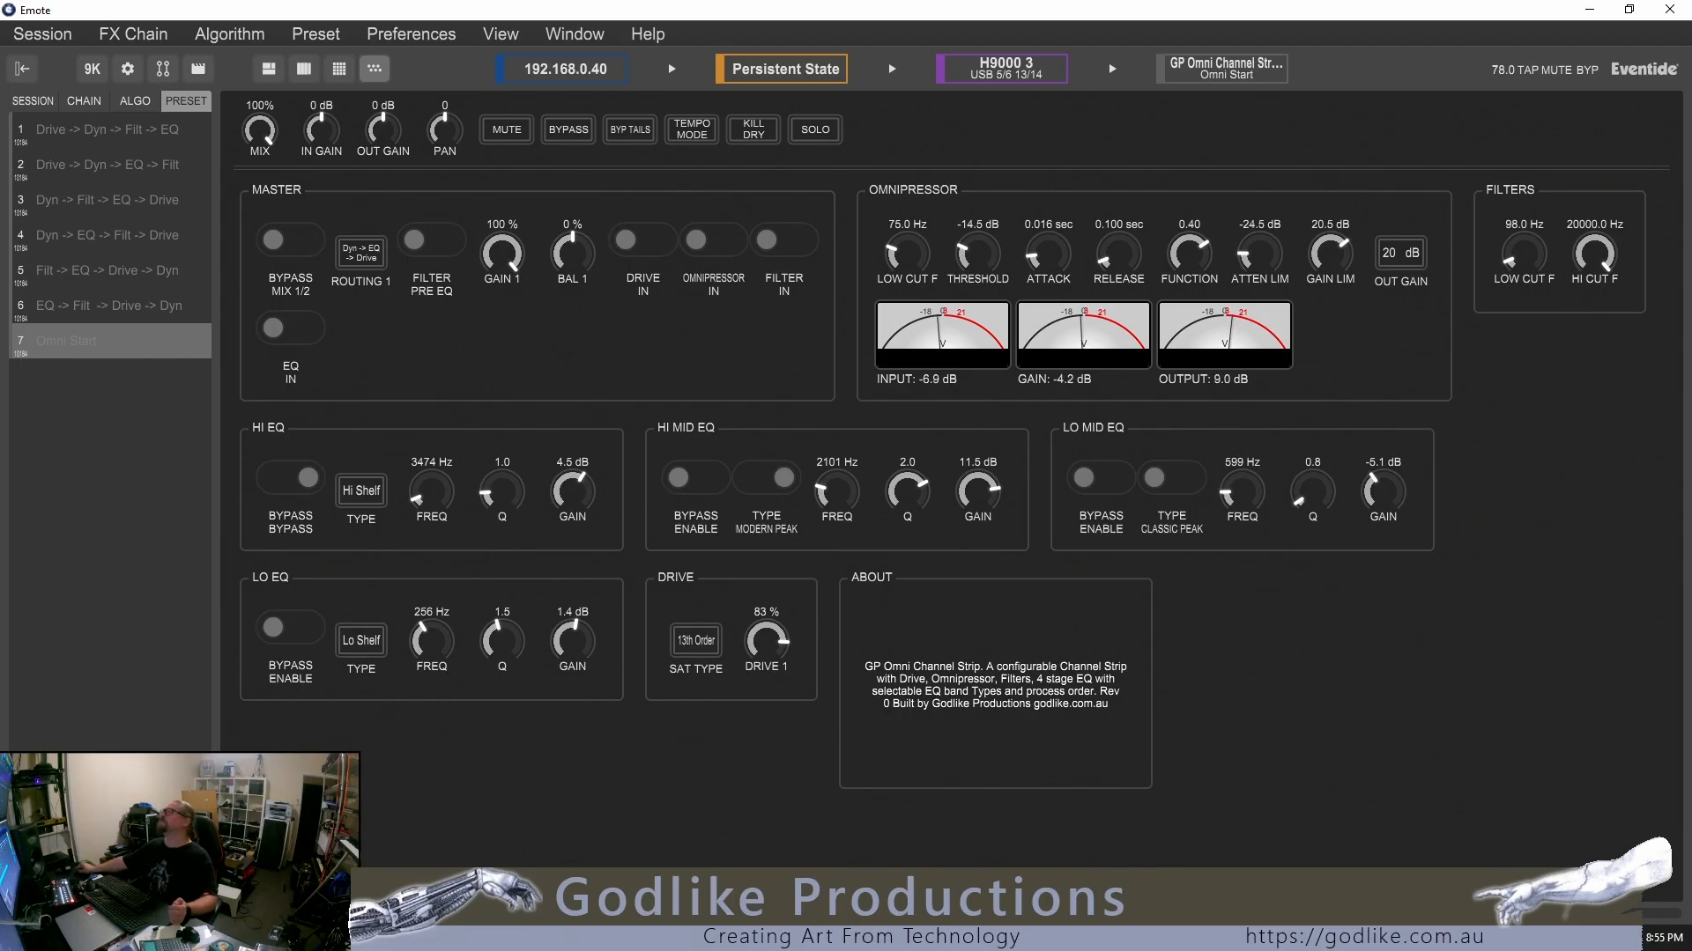